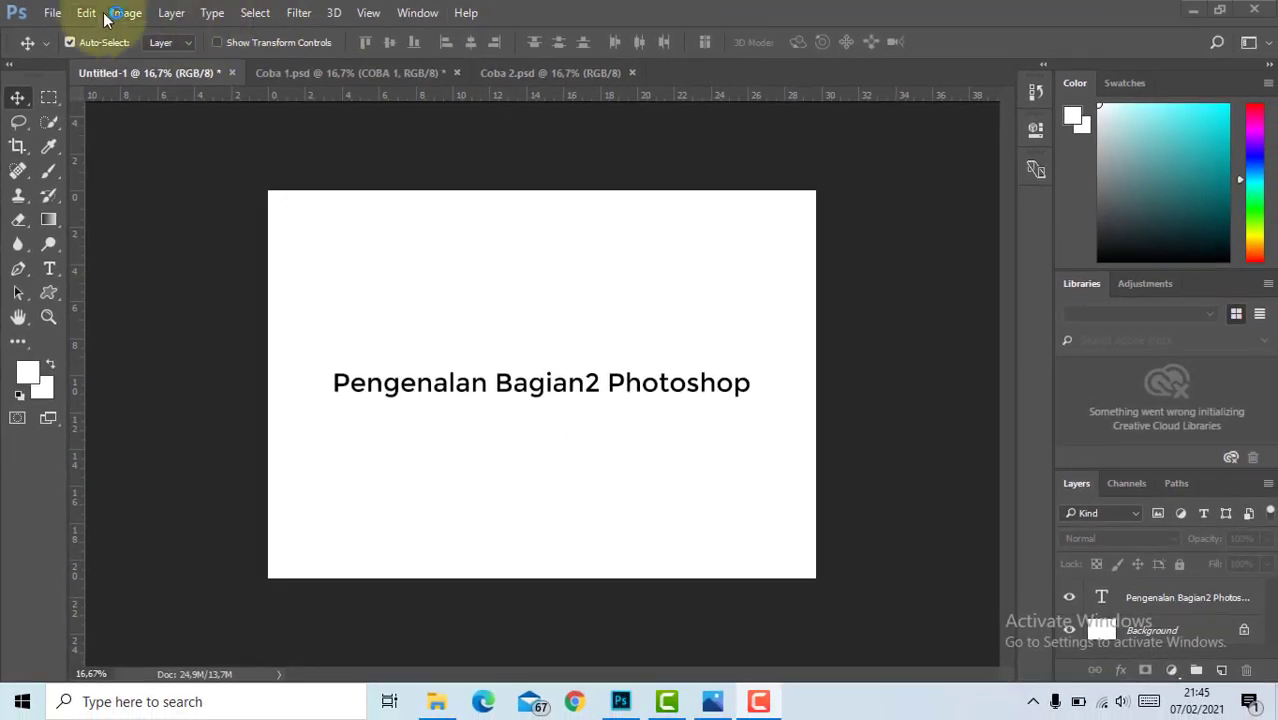
{"action": "left_click", "coordinate": [60, 13]}
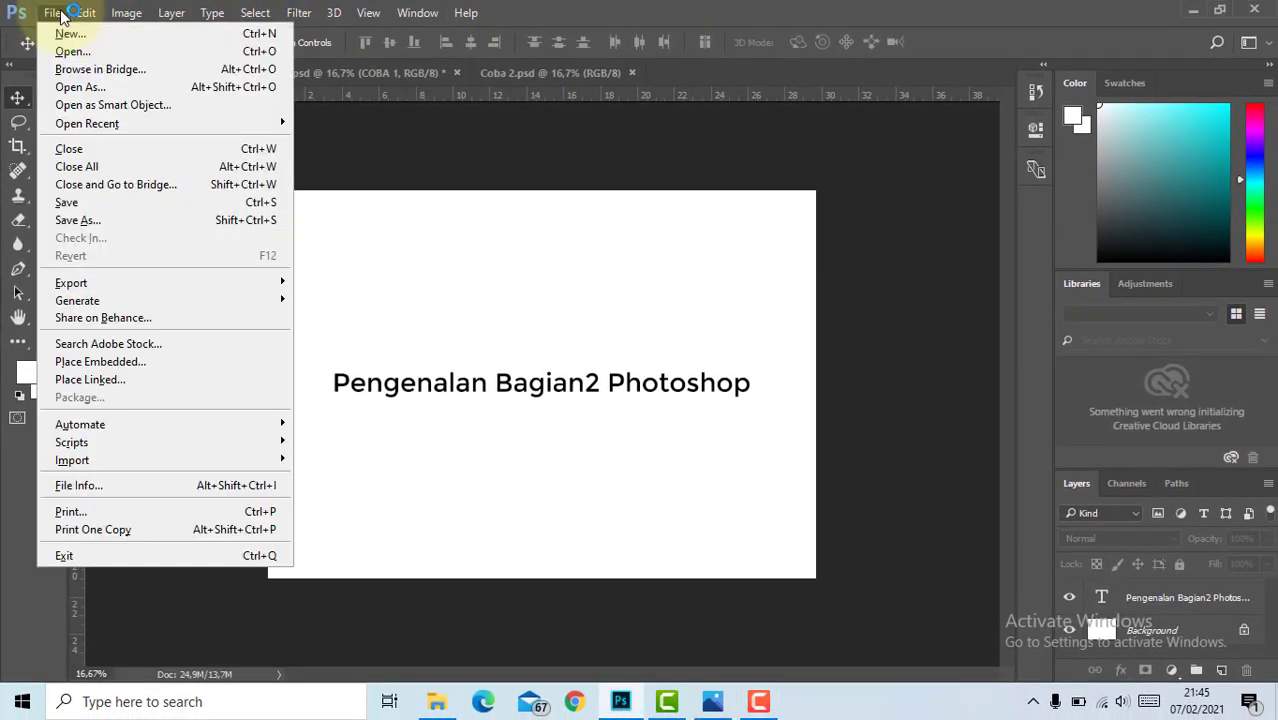
{"action": "key", "text": "Right"}
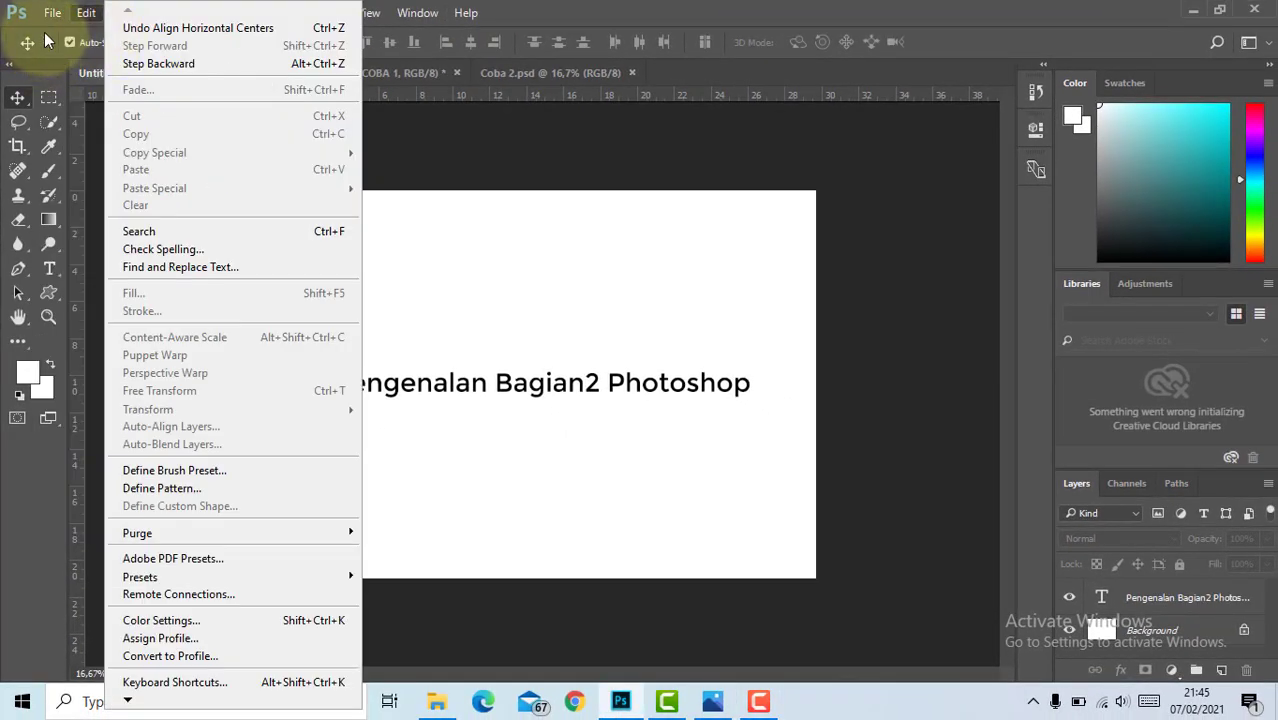
{"action": "left_click", "coordinate": [86, 12]}
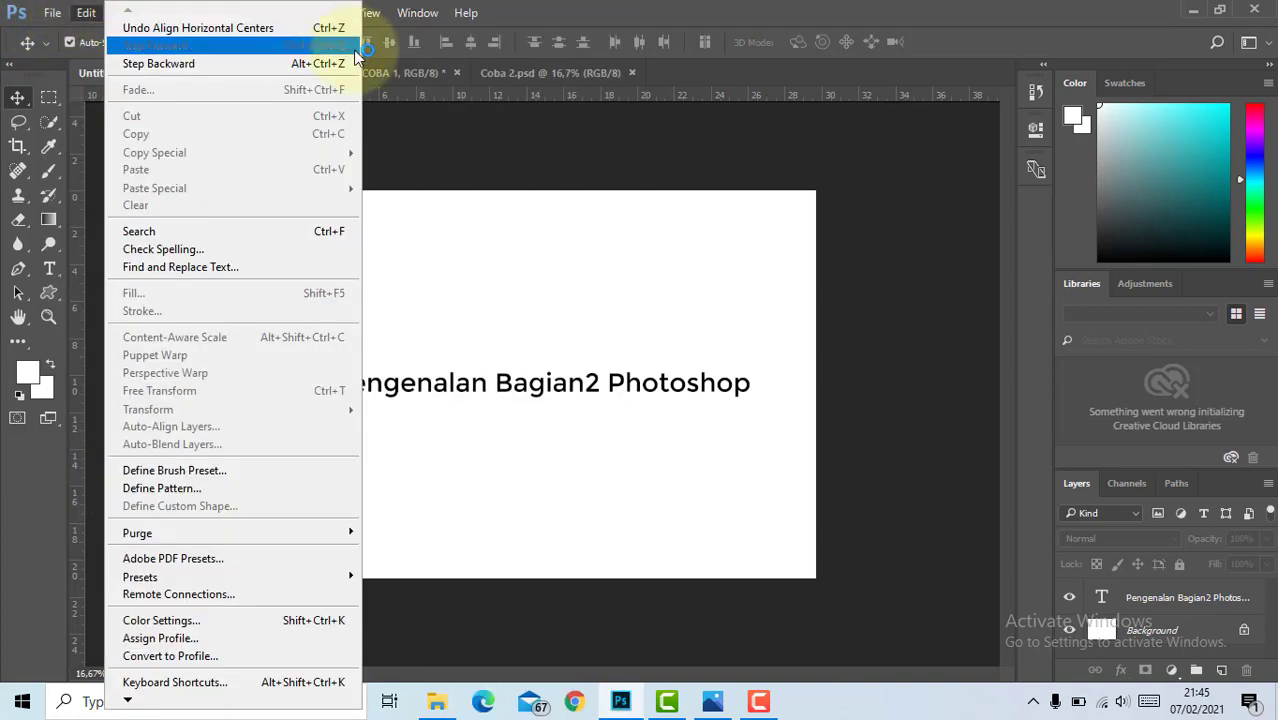
{"action": "left_click", "coordinate": [422, 135]}
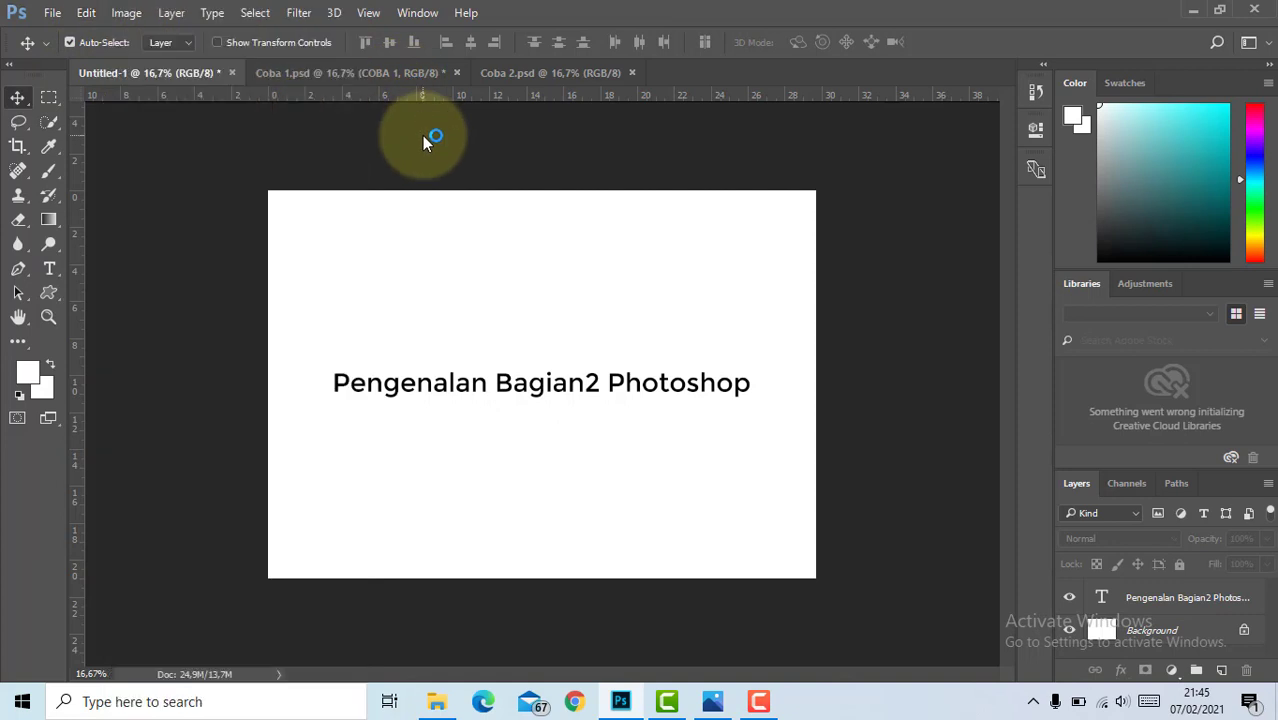
{"action": "left_click", "coordinate": [90, 14]}
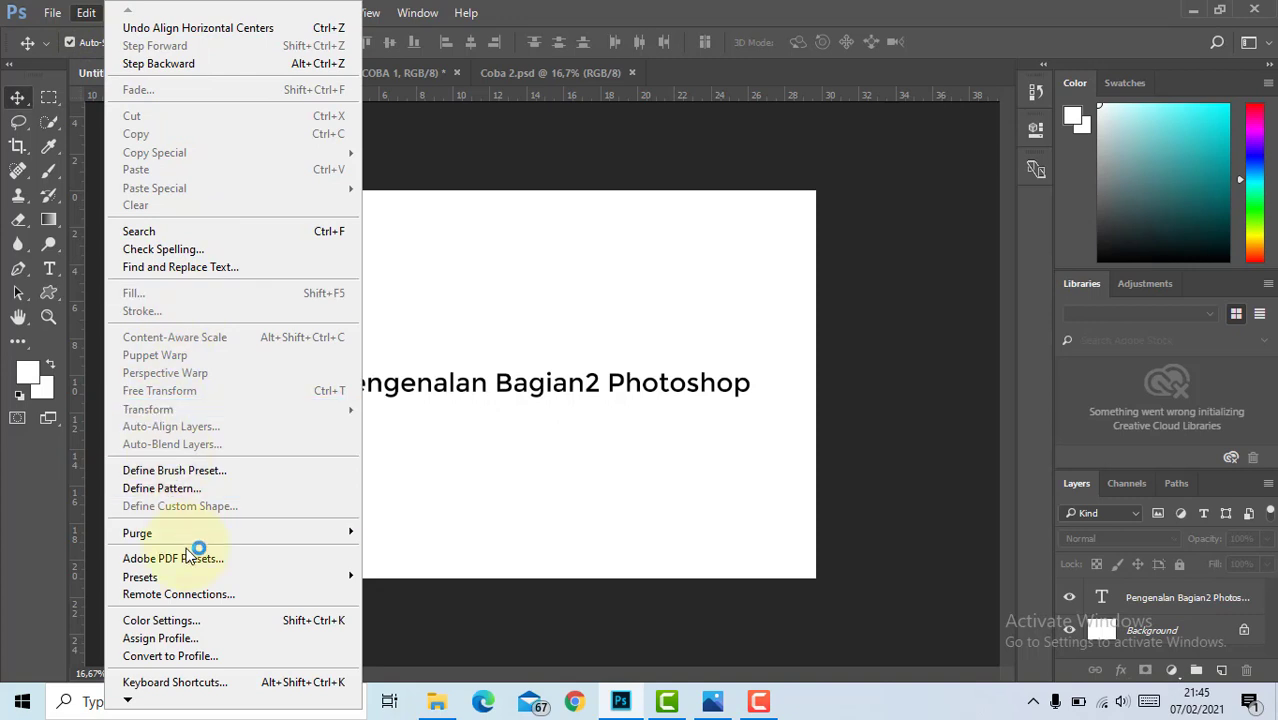
{"action": "left_click", "coordinate": [423, 134]}
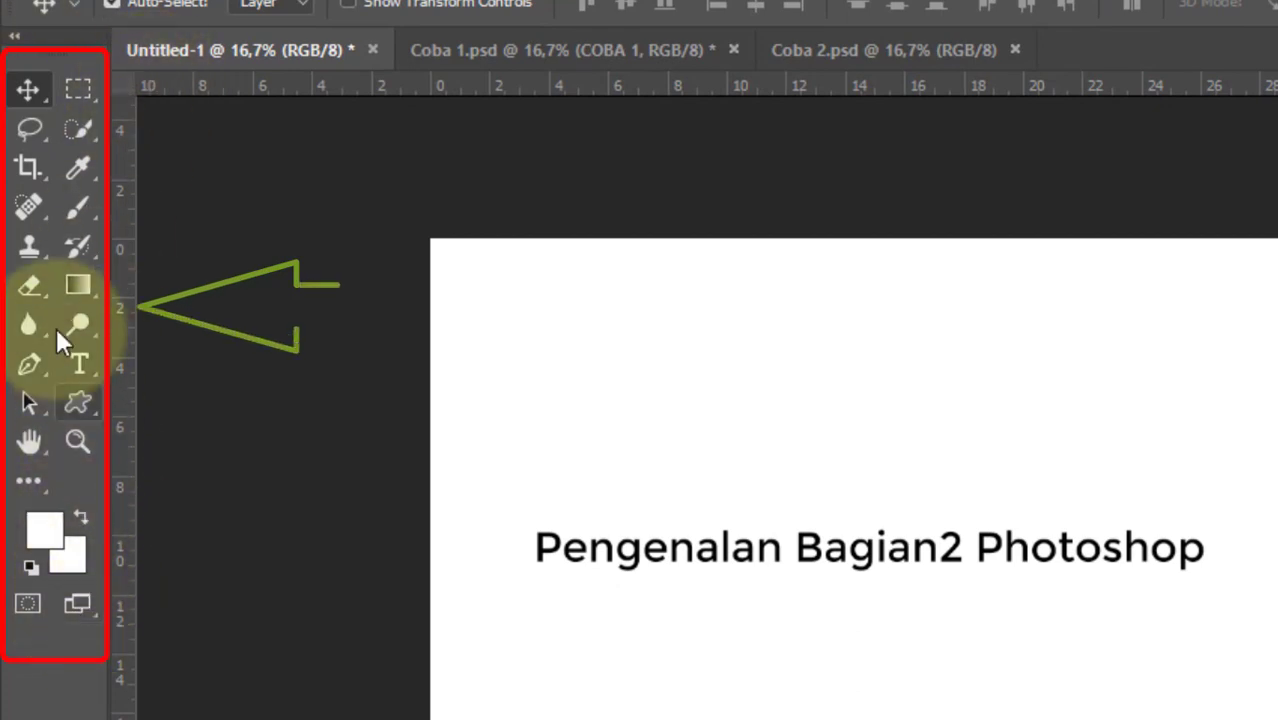
{"action": "left_click", "coordinate": [17, 40]}
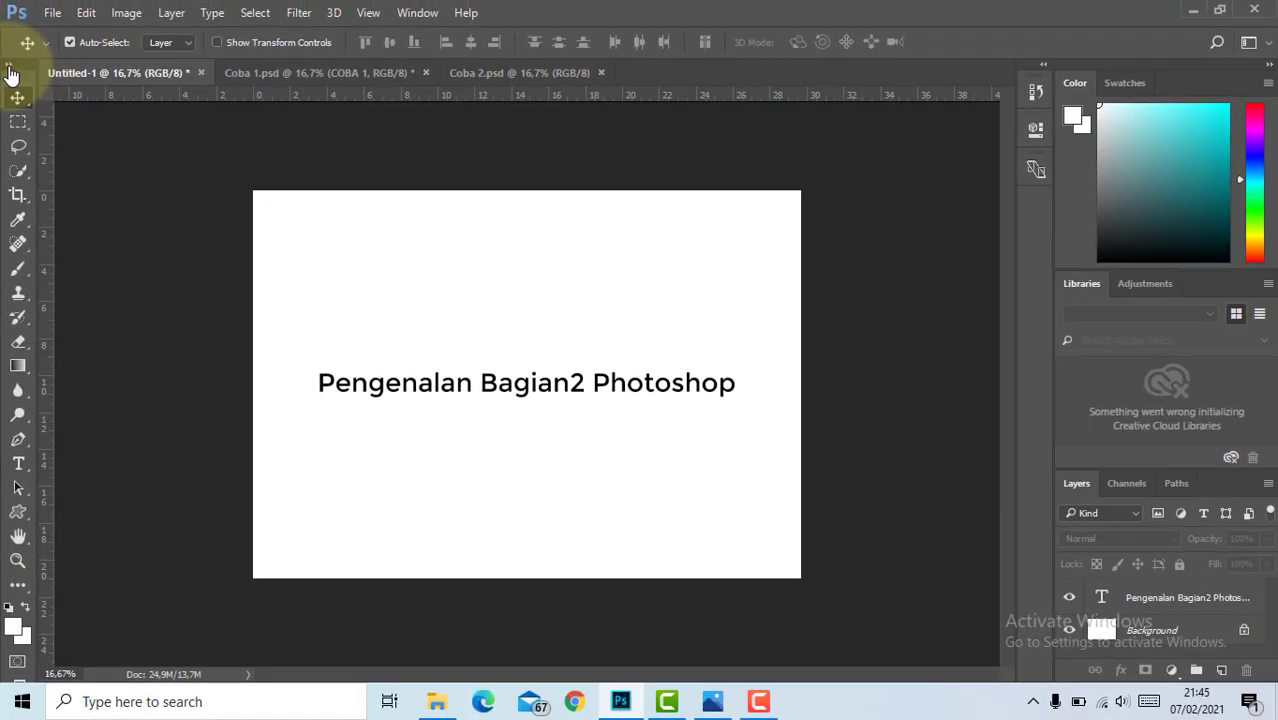
{"action": "left_click", "coordinate": [9, 68]}
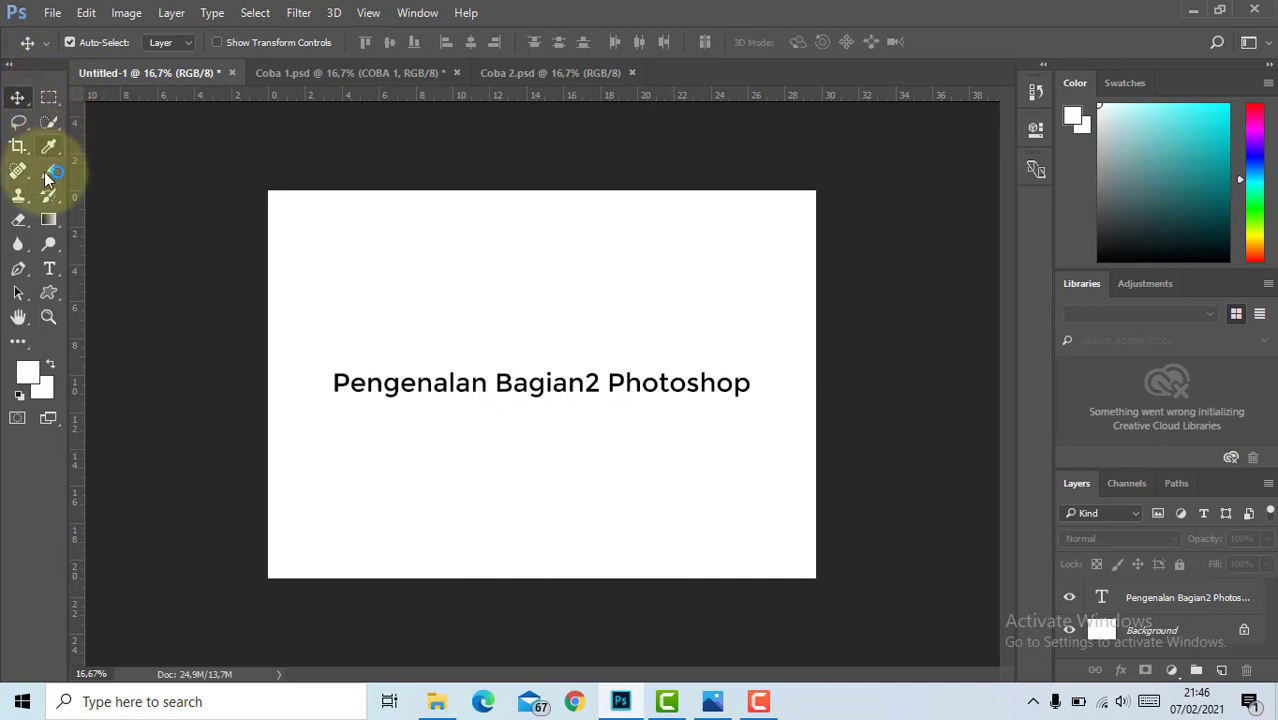
{"action": "left_click", "coordinate": [9, 89]}
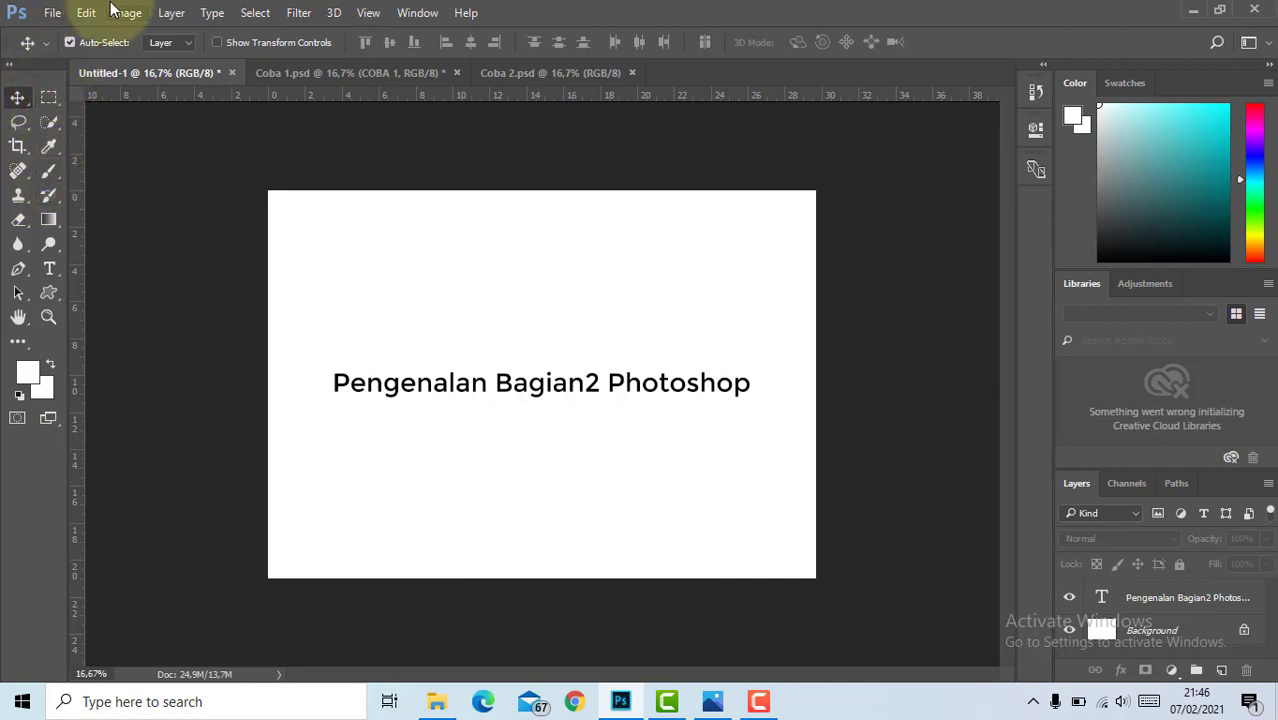
{"action": "left_click", "coordinate": [15, 125]}
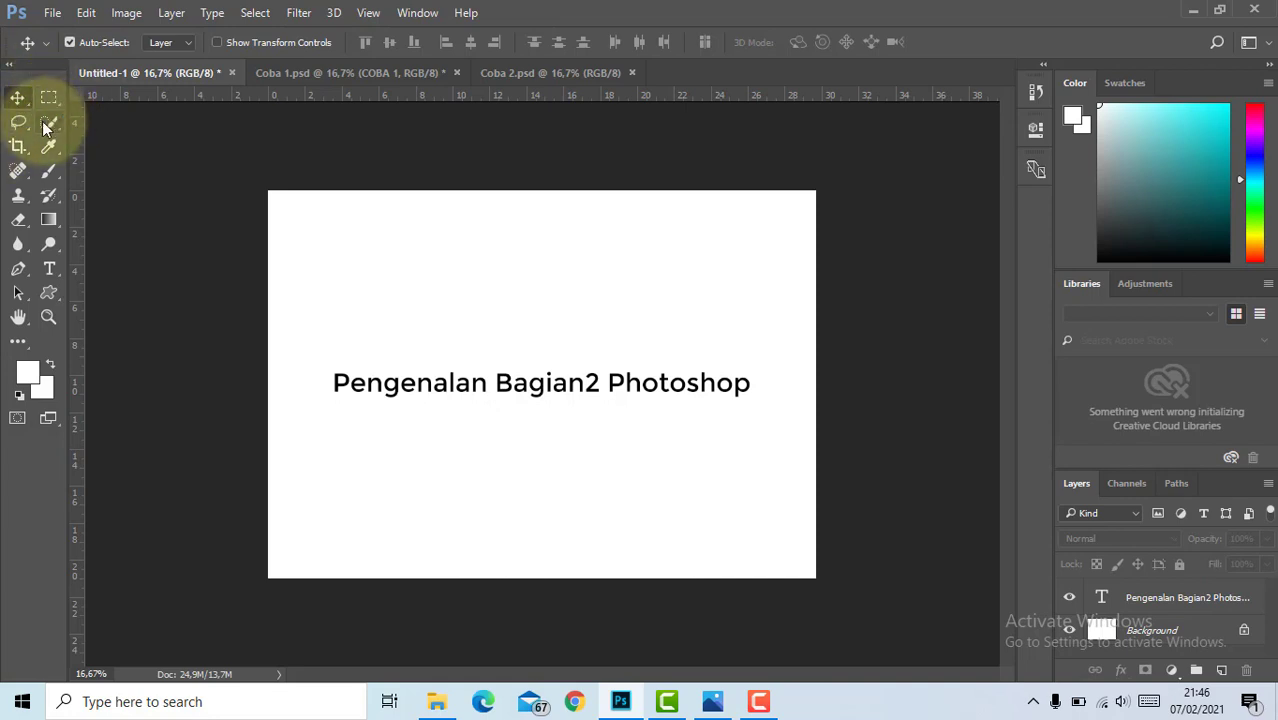
{"action": "left_click", "coordinate": [688, 686]}
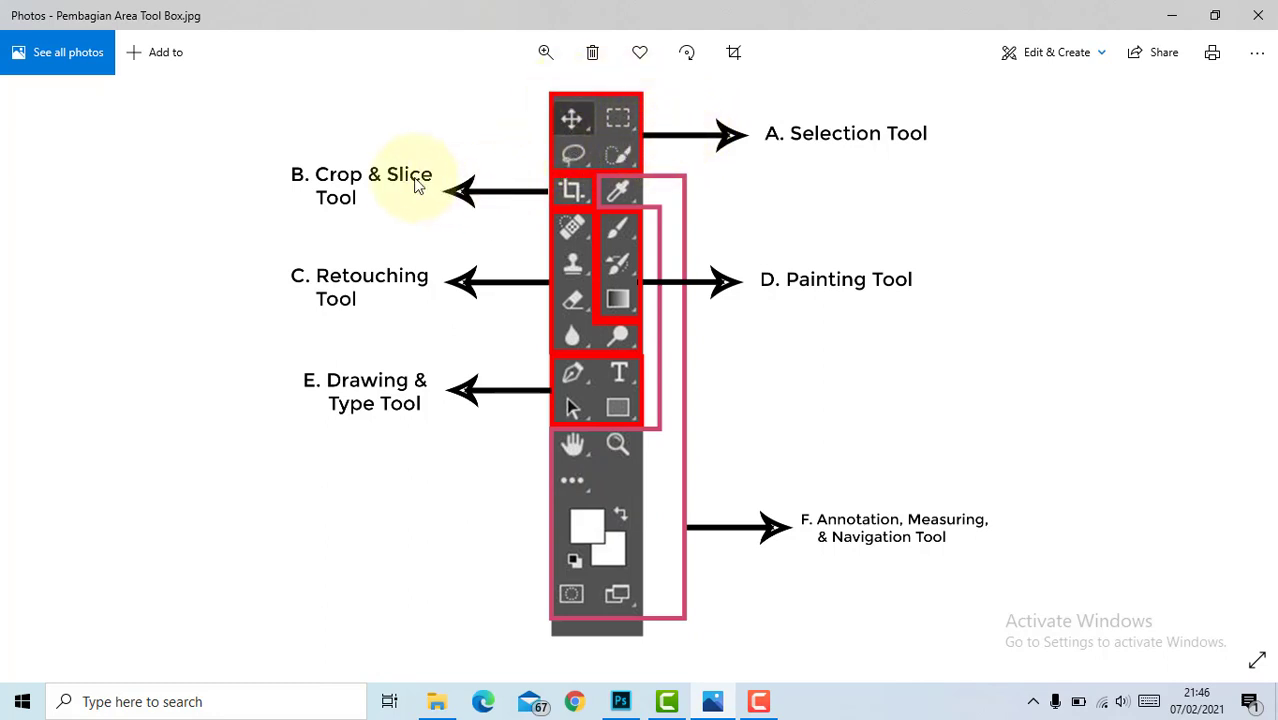
{"action": "left_click", "coordinate": [355, 176]}
{"action": "left_click_drag", "start_coordinate": [350, 180], "coordinate": [568, 182]}
{"action": "left_click", "coordinate": [1175, 12]}
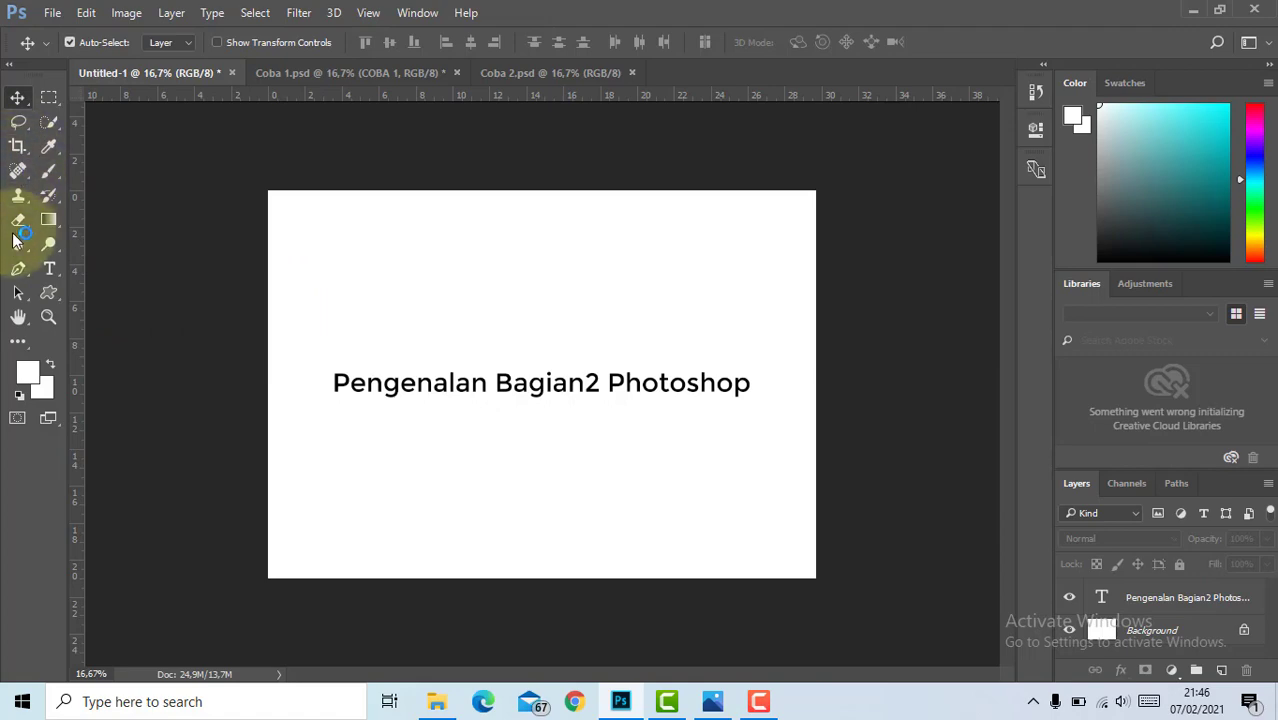
{"action": "left_click", "coordinate": [712, 701]}
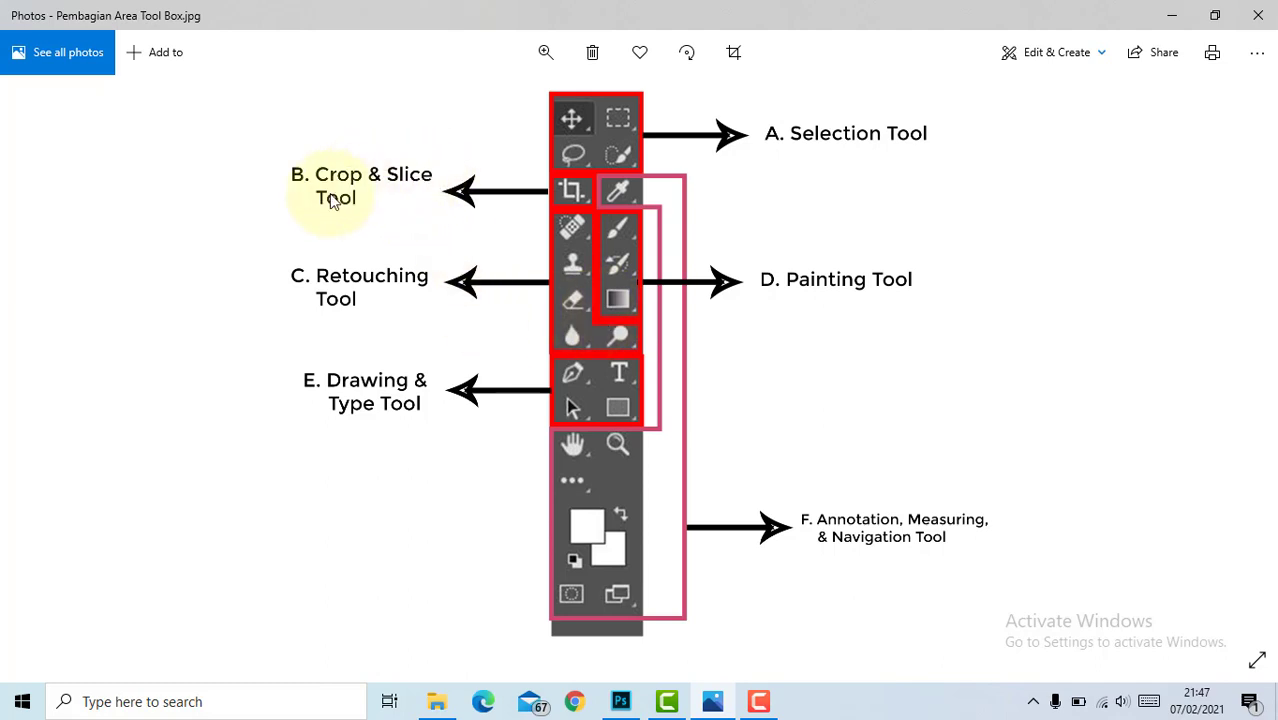
{"action": "left_click", "coordinate": [527, 193]}
{"action": "left_click", "coordinate": [628, 180]}
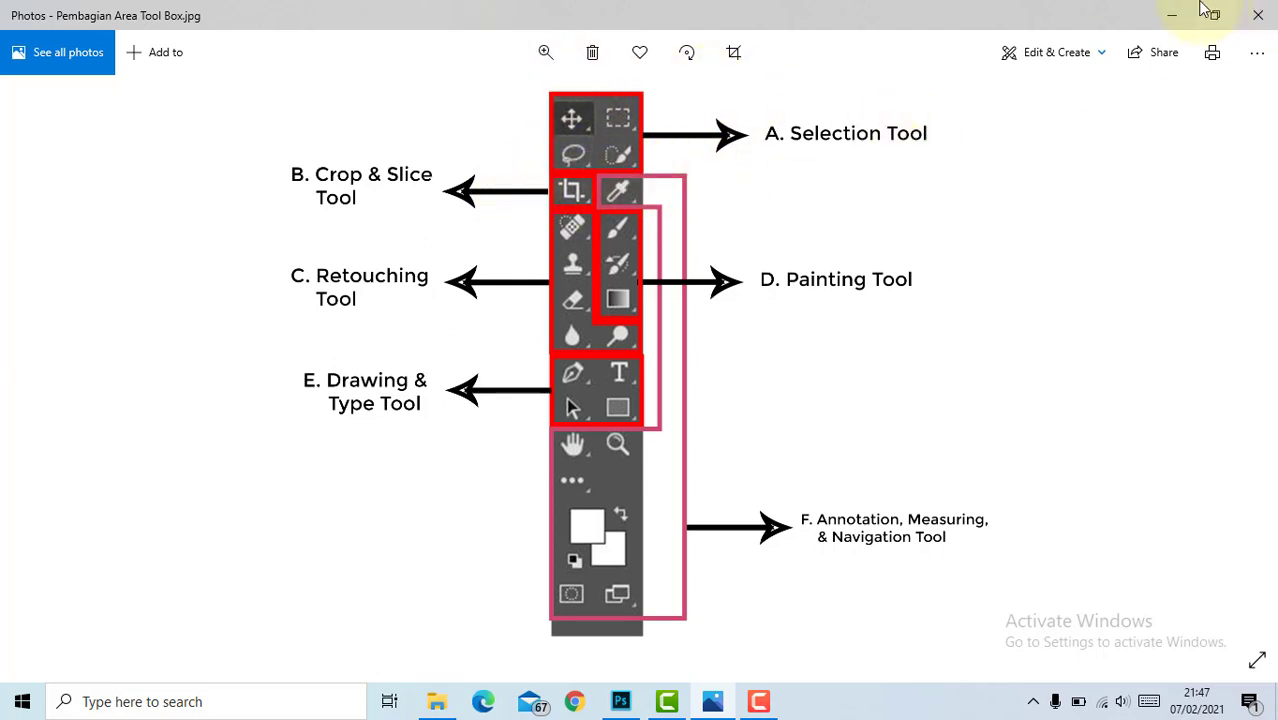
{"action": "left_click", "coordinate": [1172, 15]}
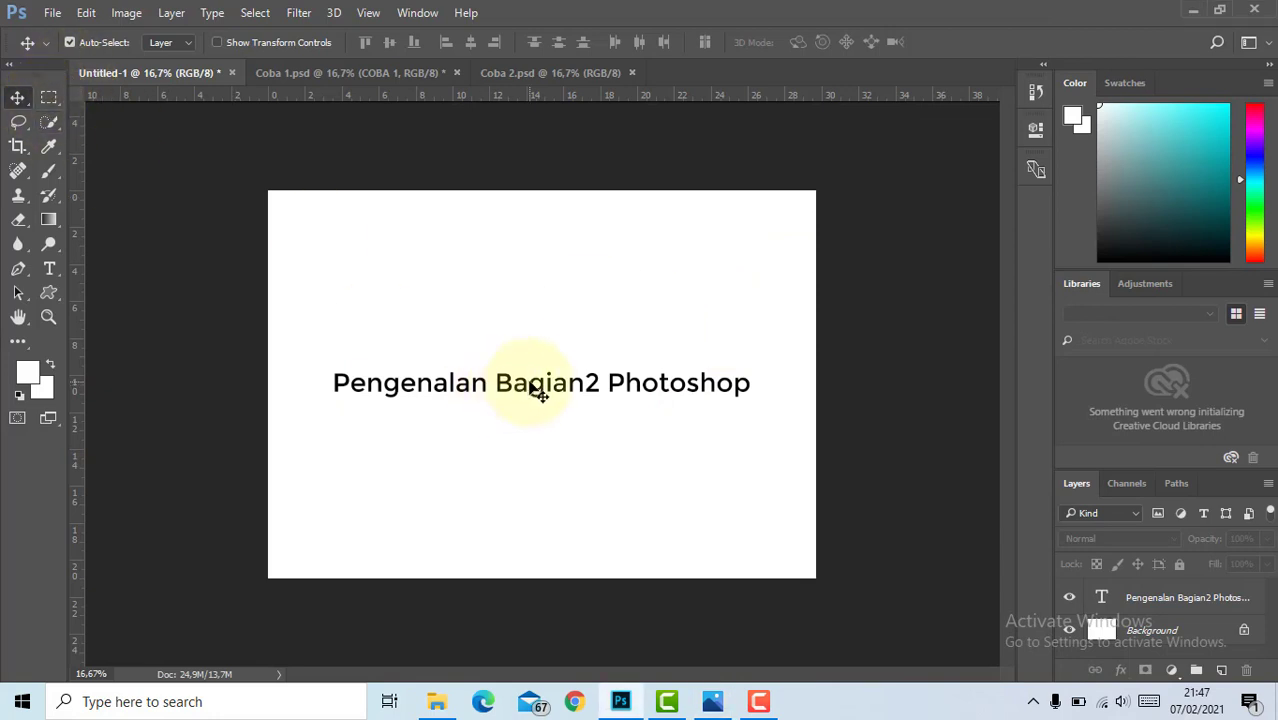
Nudge the title text slightly up the page, then bring the toolbox diagram up in Photos
{"action": "left_click_drag", "start_coordinate": [531, 380], "coordinate": [531, 380]}
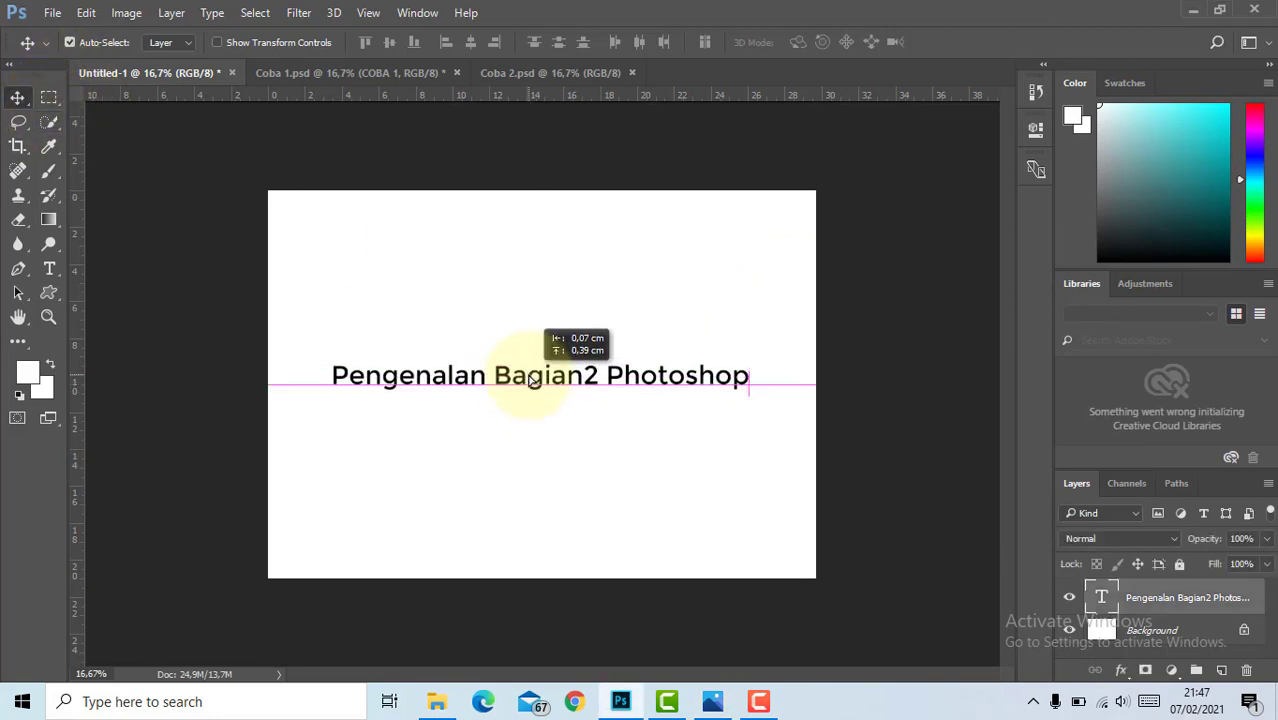
{"action": "left_click", "coordinate": [20, 100]}
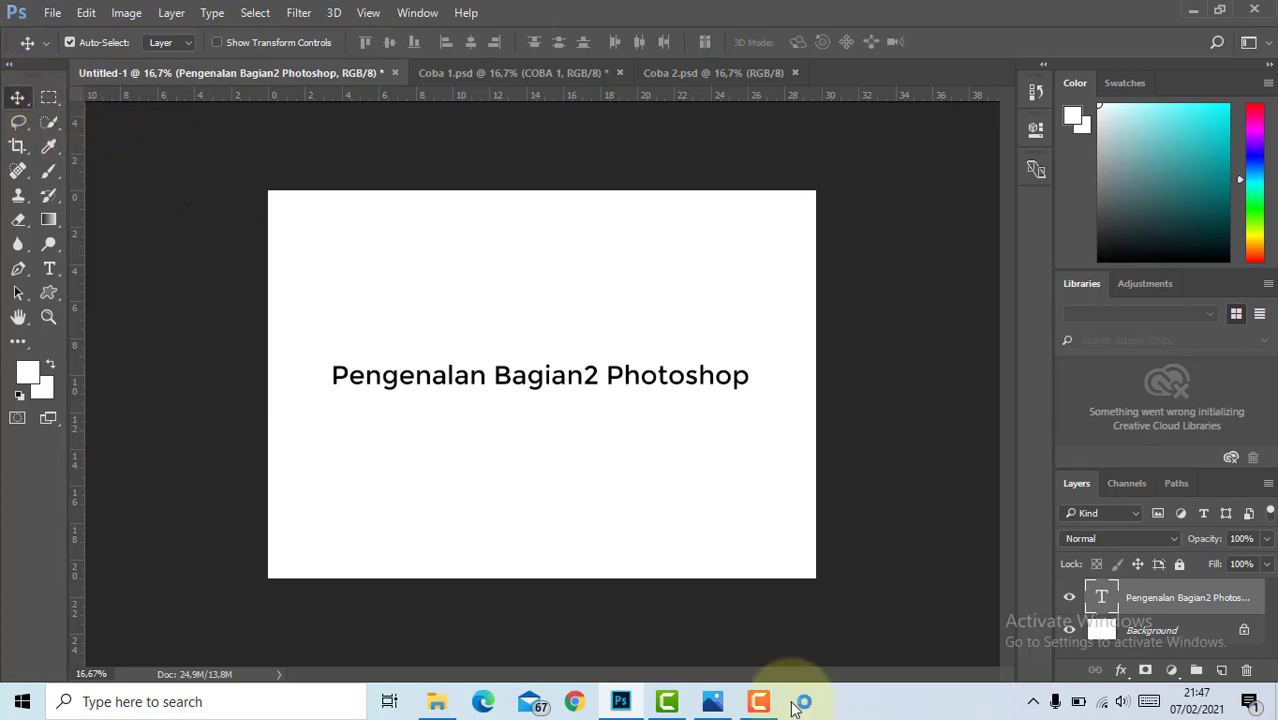
{"action": "left_click", "coordinate": [712, 701]}
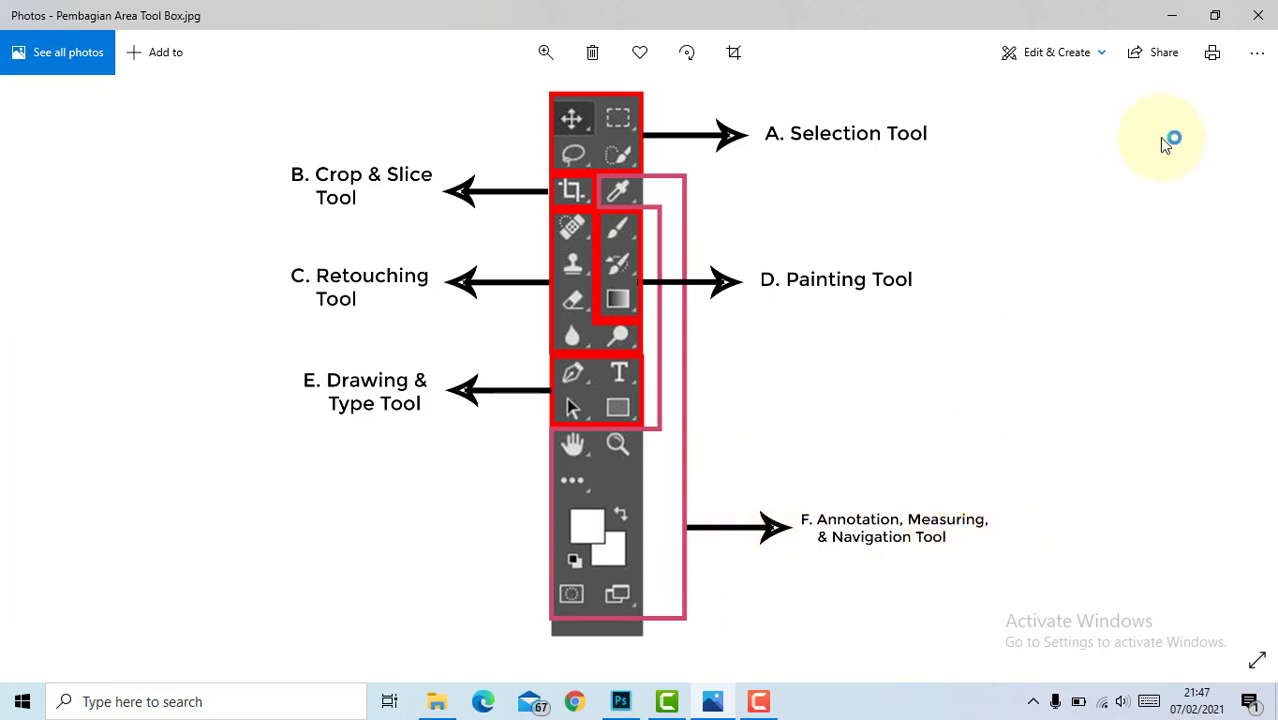
Hide the Photos diagram, toggle the toolbox to one column and back, then hide the diagram again
{"action": "left_click", "coordinate": [1172, 15]}
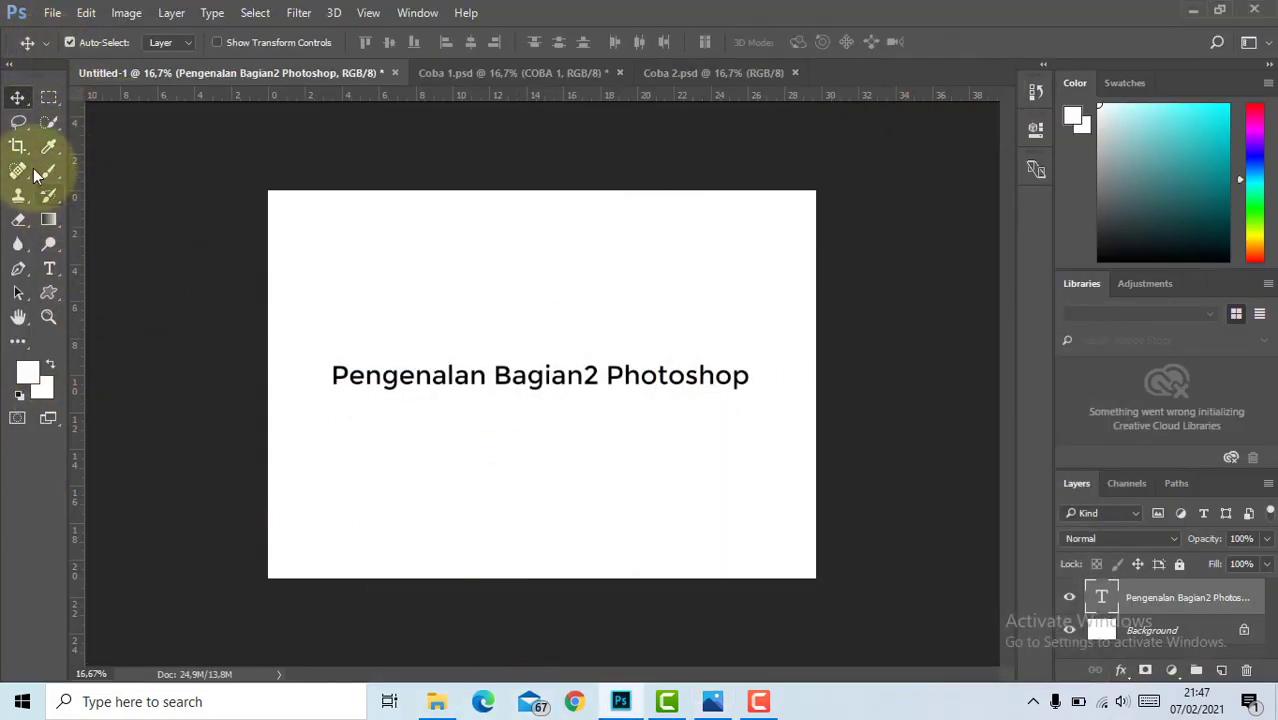
{"action": "left_click", "coordinate": [12, 64]}
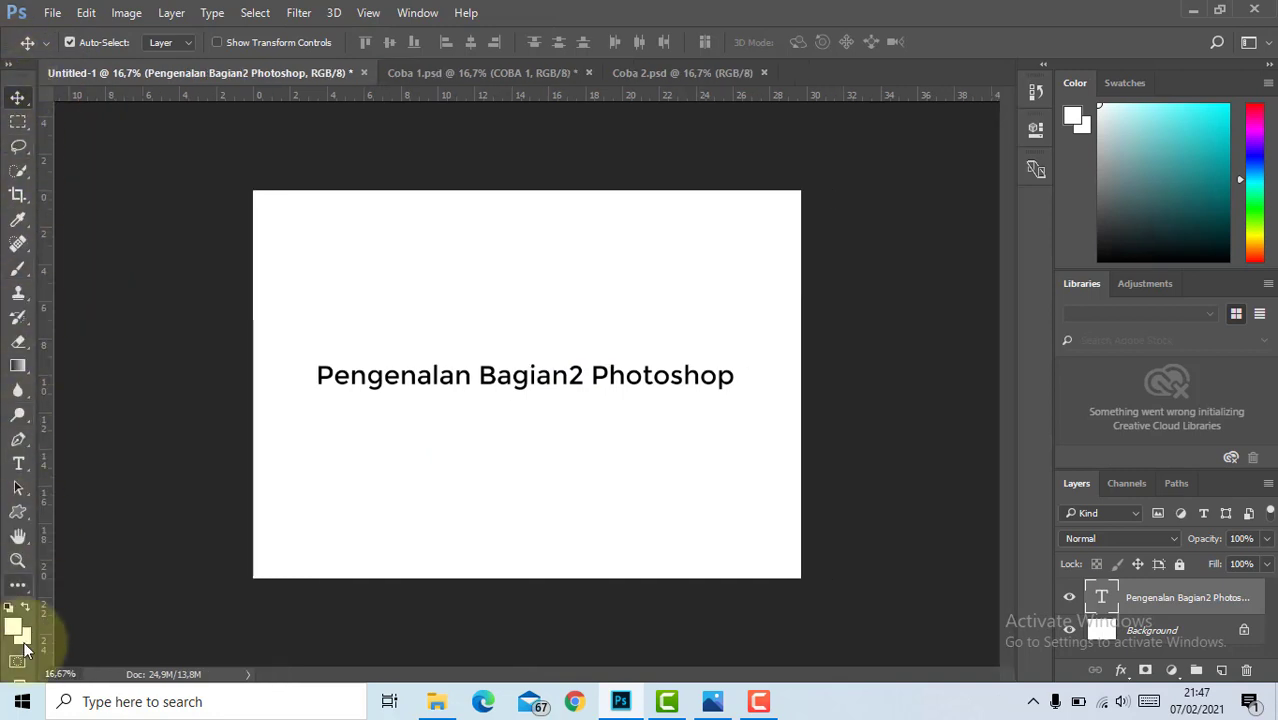
{"action": "left_click", "coordinate": [12, 64]}
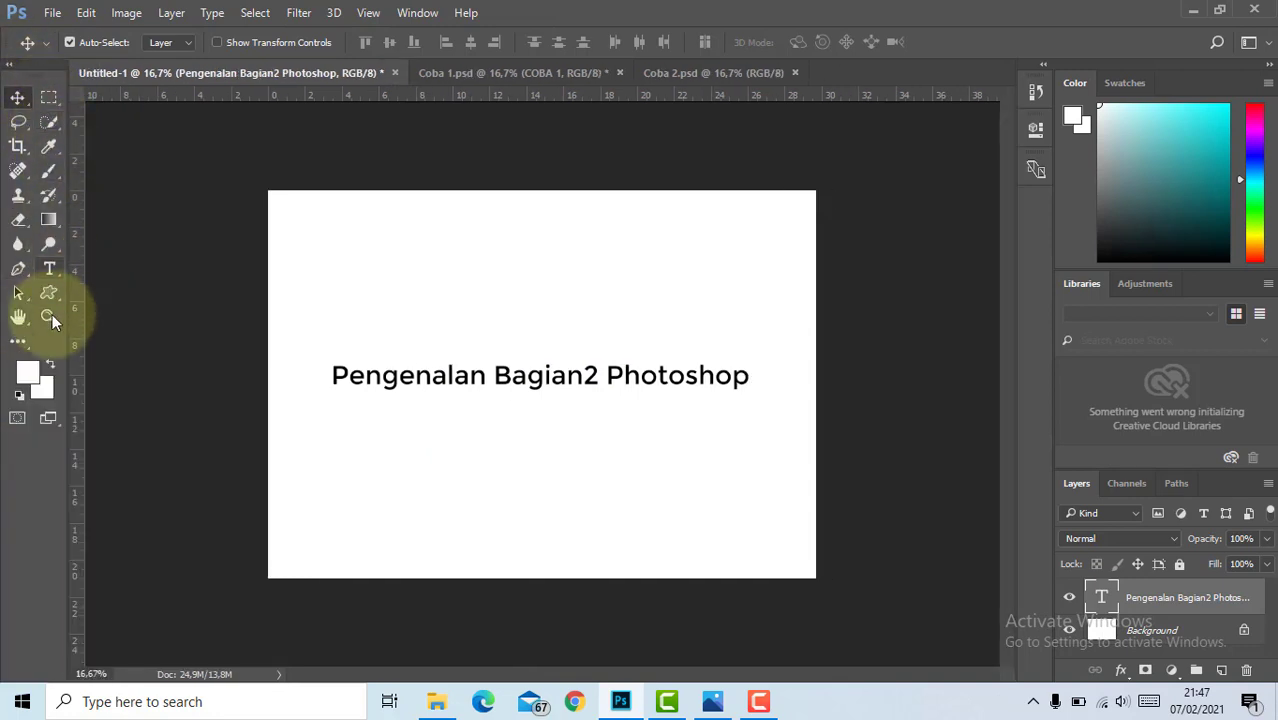
{"action": "left_click", "coordinate": [712, 701]}
{"action": "left_click", "coordinate": [1172, 15]}
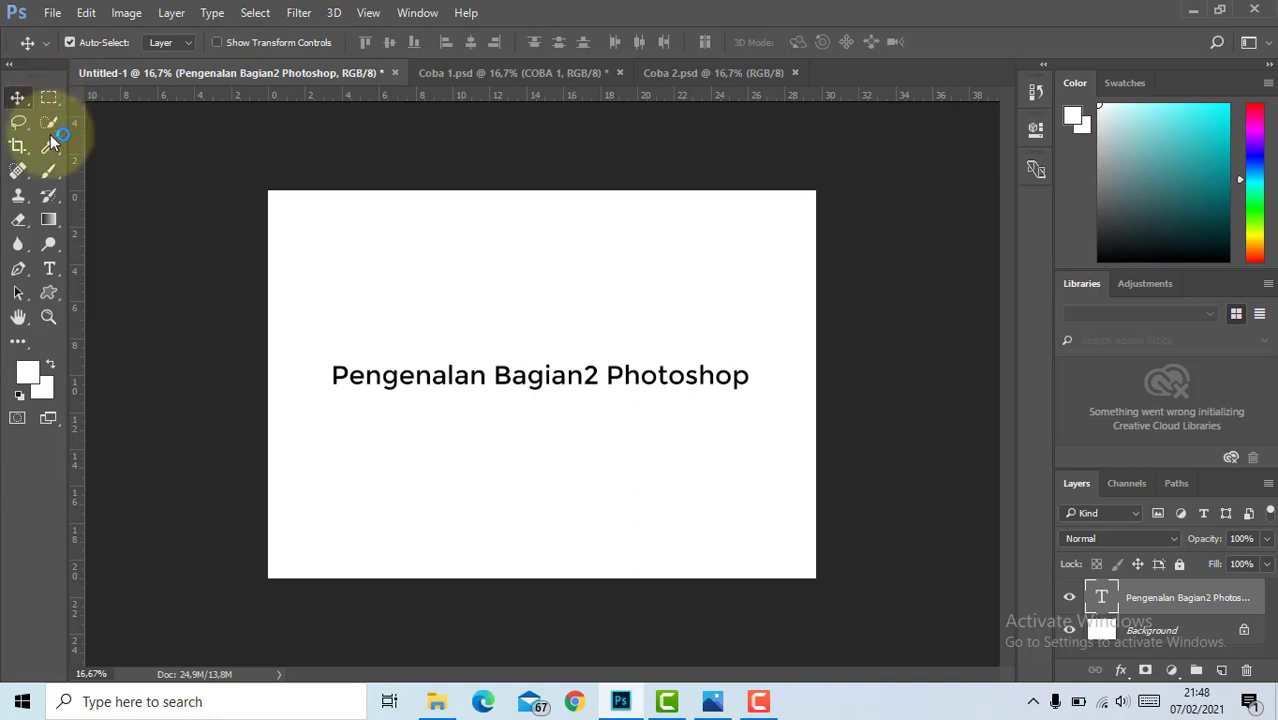
Try the rectangular marquee and quick selection tools, listing the magic wand variants
{"action": "left_click", "coordinate": [57, 95]}
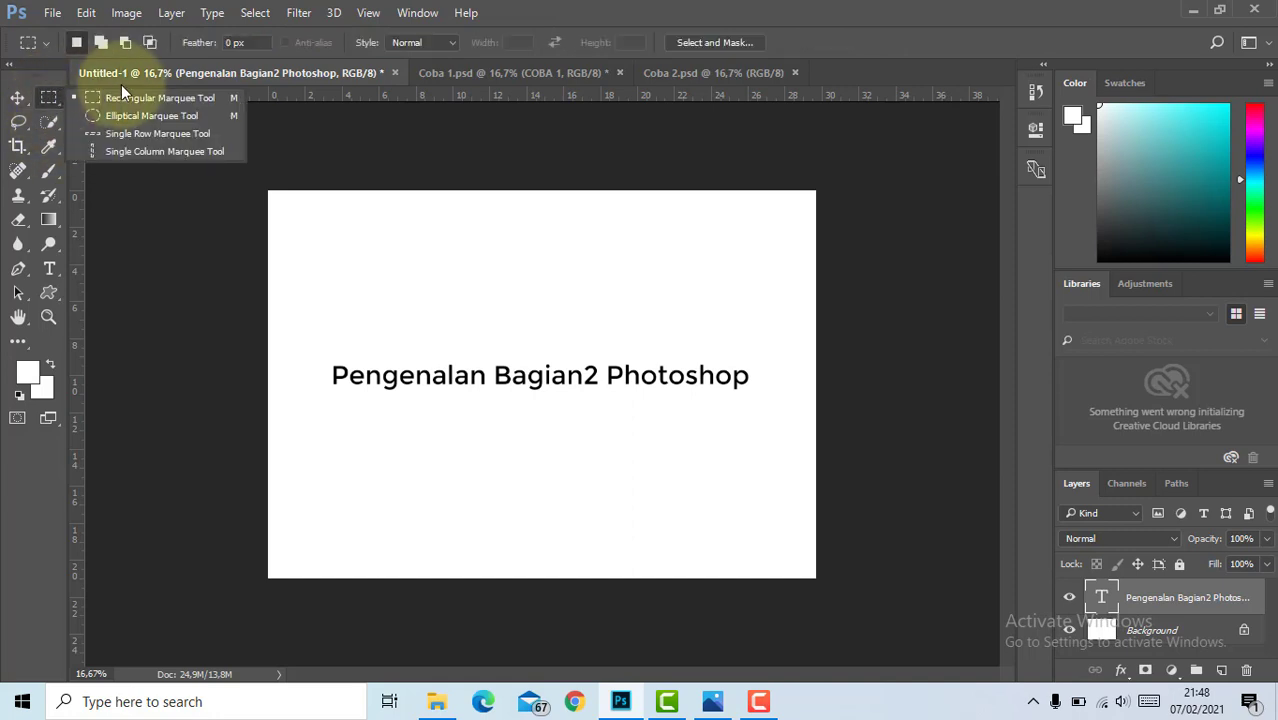
{"action": "left_click", "coordinate": [59, 130]}
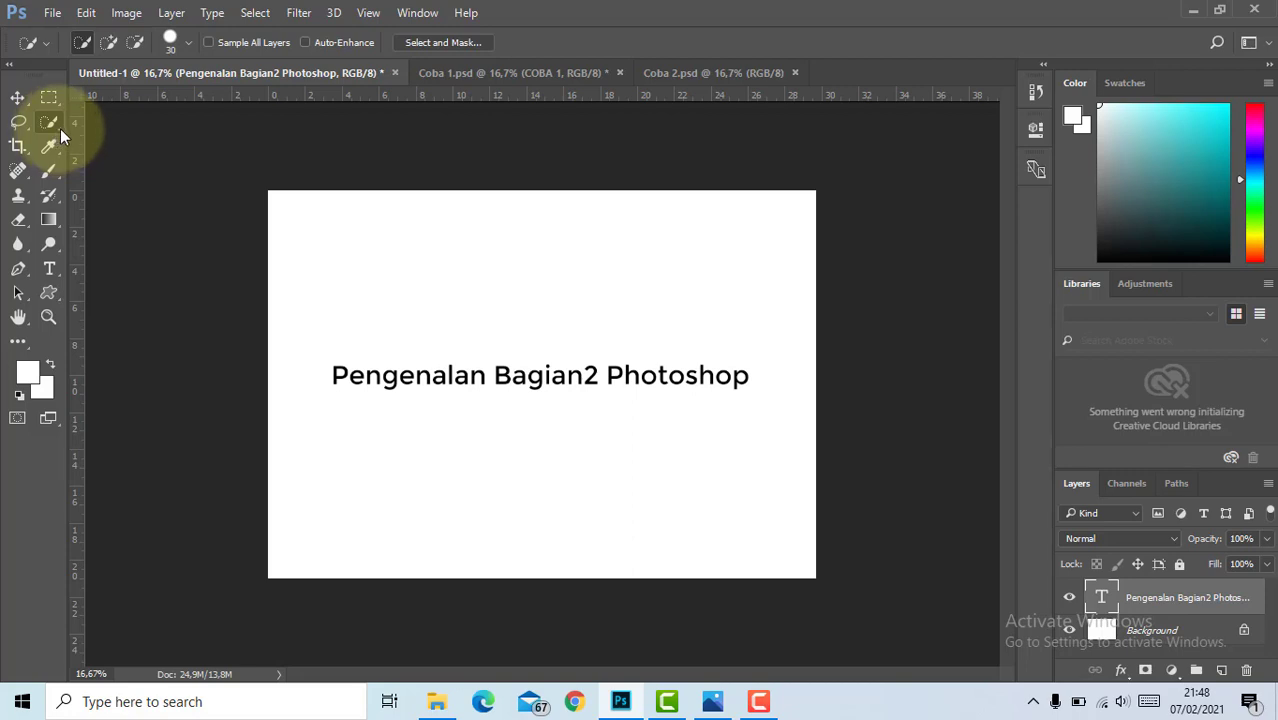
{"action": "right_click", "coordinate": [60, 128]}
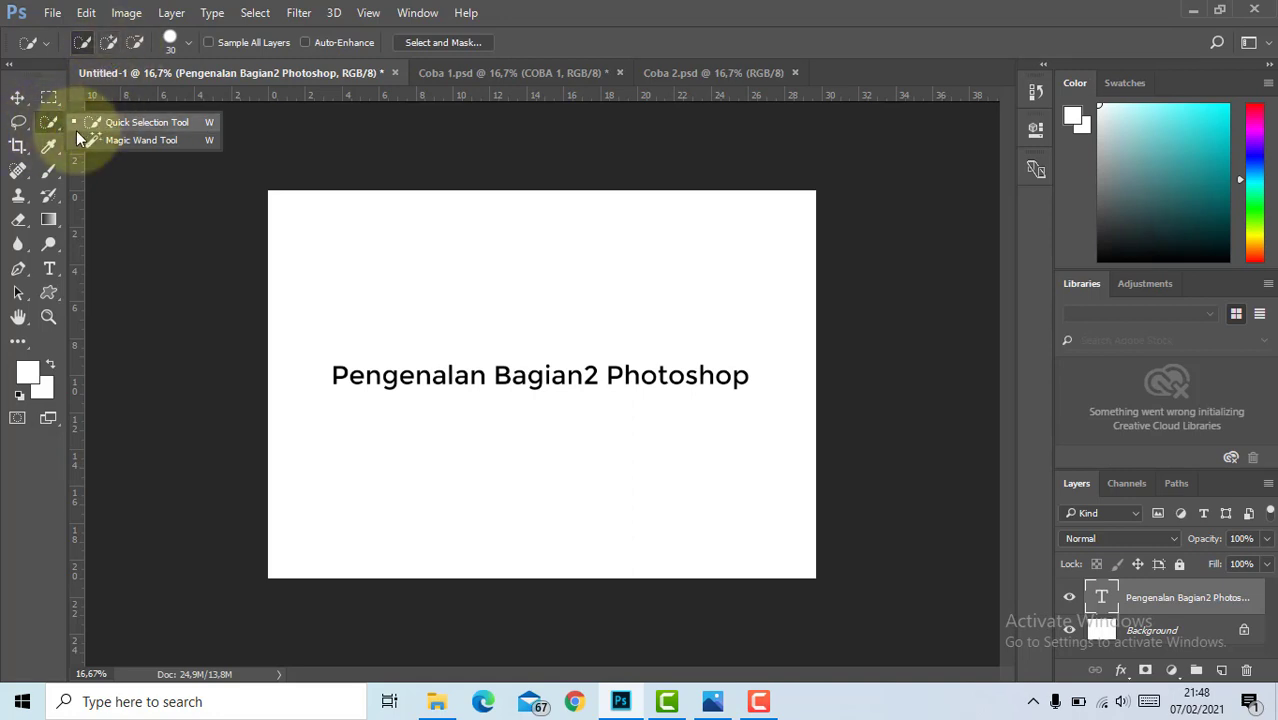
Check the eyedropper, colour sampler and ruler variants, then return to the Move tool
{"action": "left_click", "coordinate": [53, 148]}
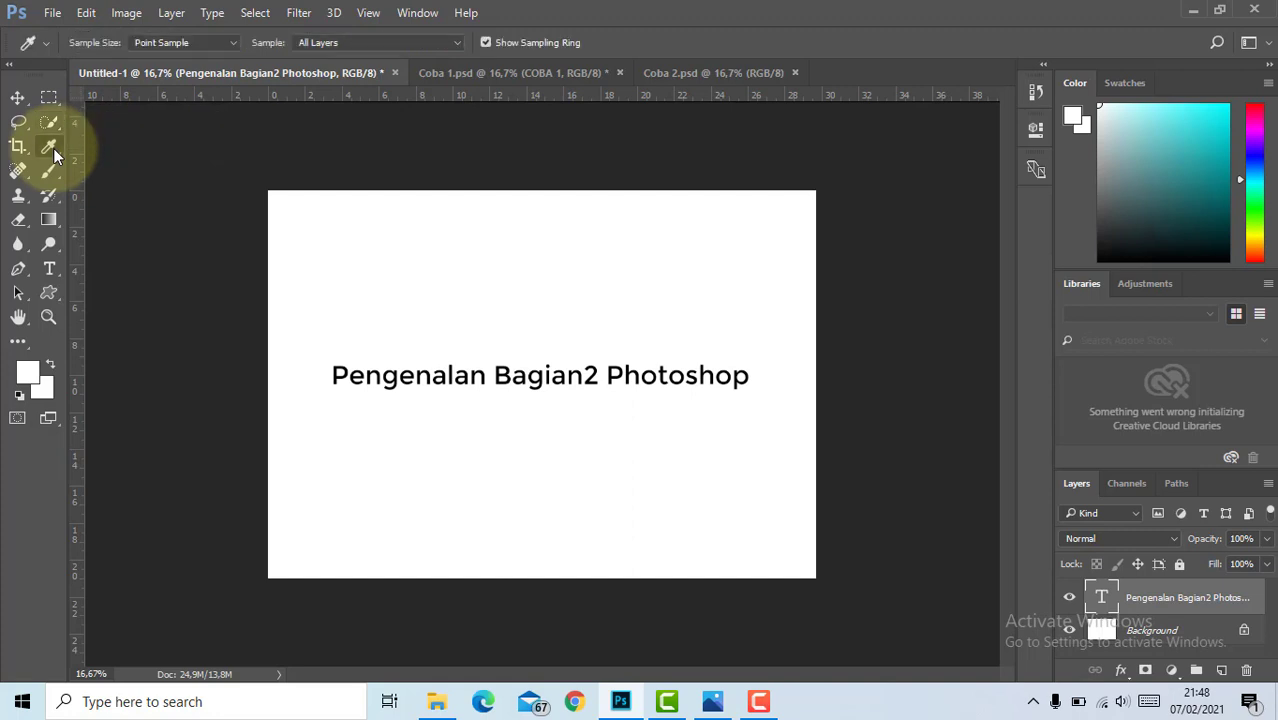
{"action": "right_click", "coordinate": [53, 141]}
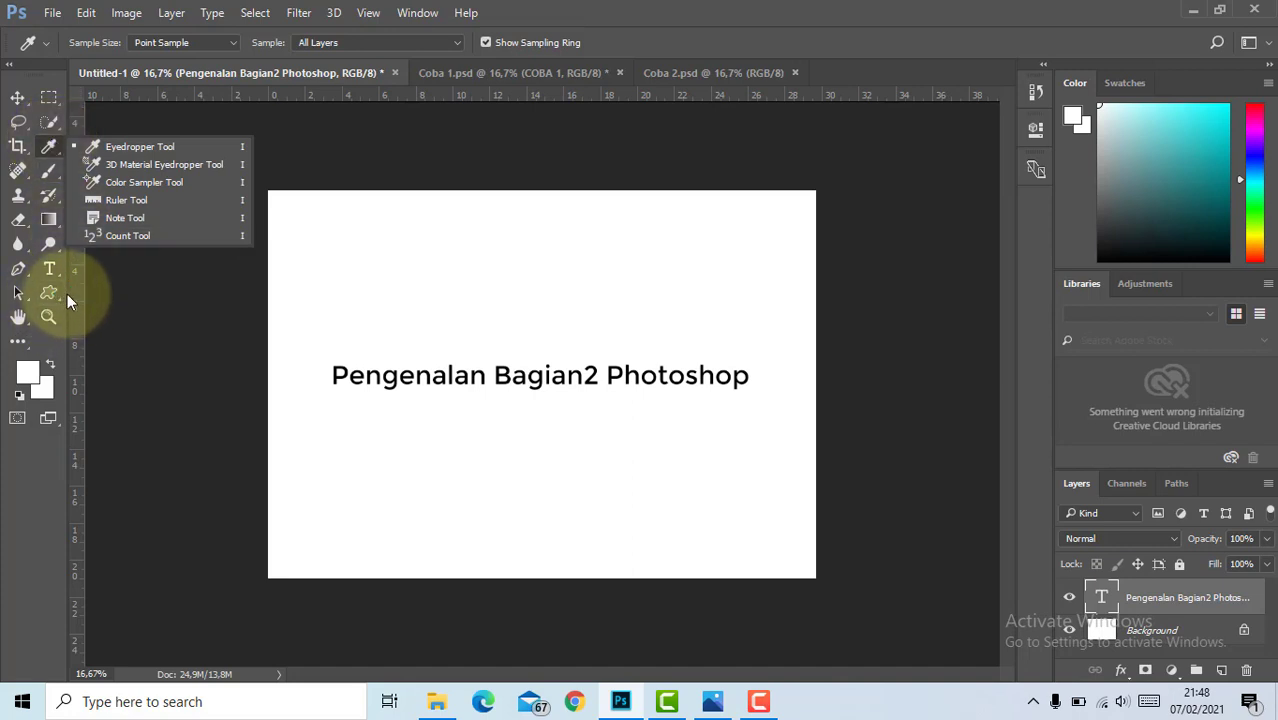
{"action": "left_click", "coordinate": [63, 267]}
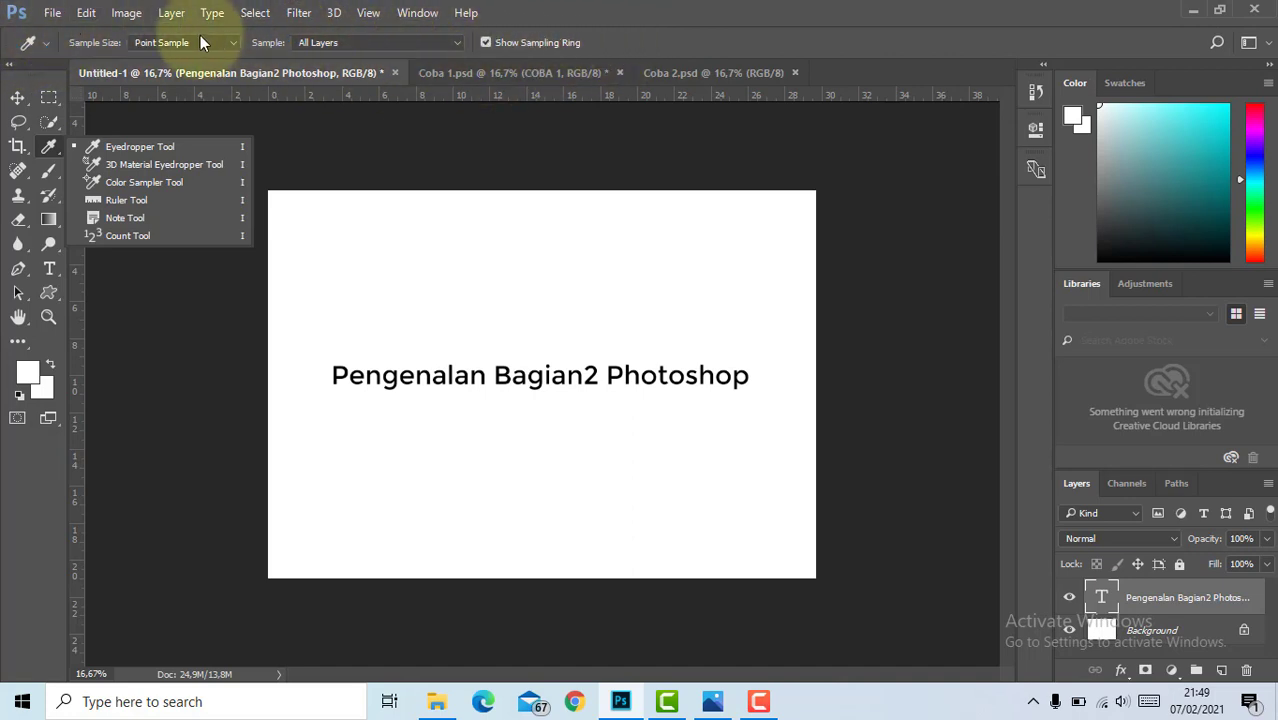
{"action": "left_click", "coordinate": [20, 96]}
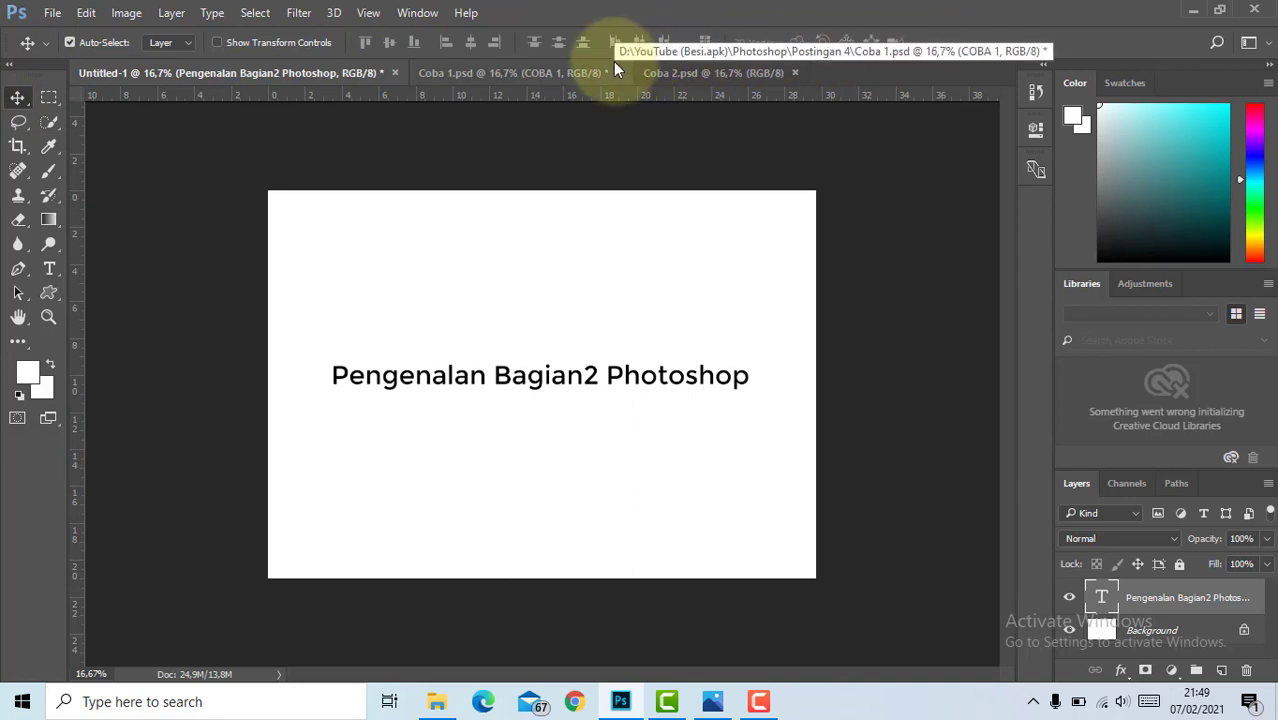
{"action": "left_click", "coordinate": [50, 172]}
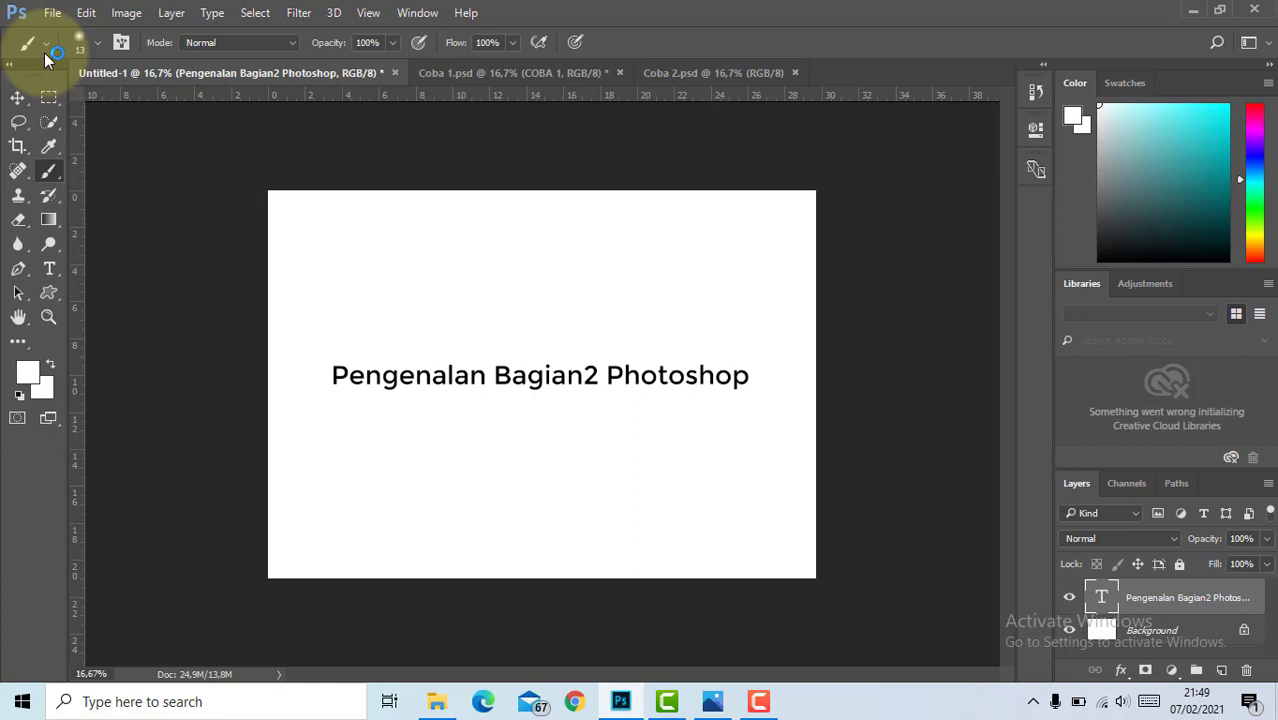
{"action": "left_click", "coordinate": [48, 268]}
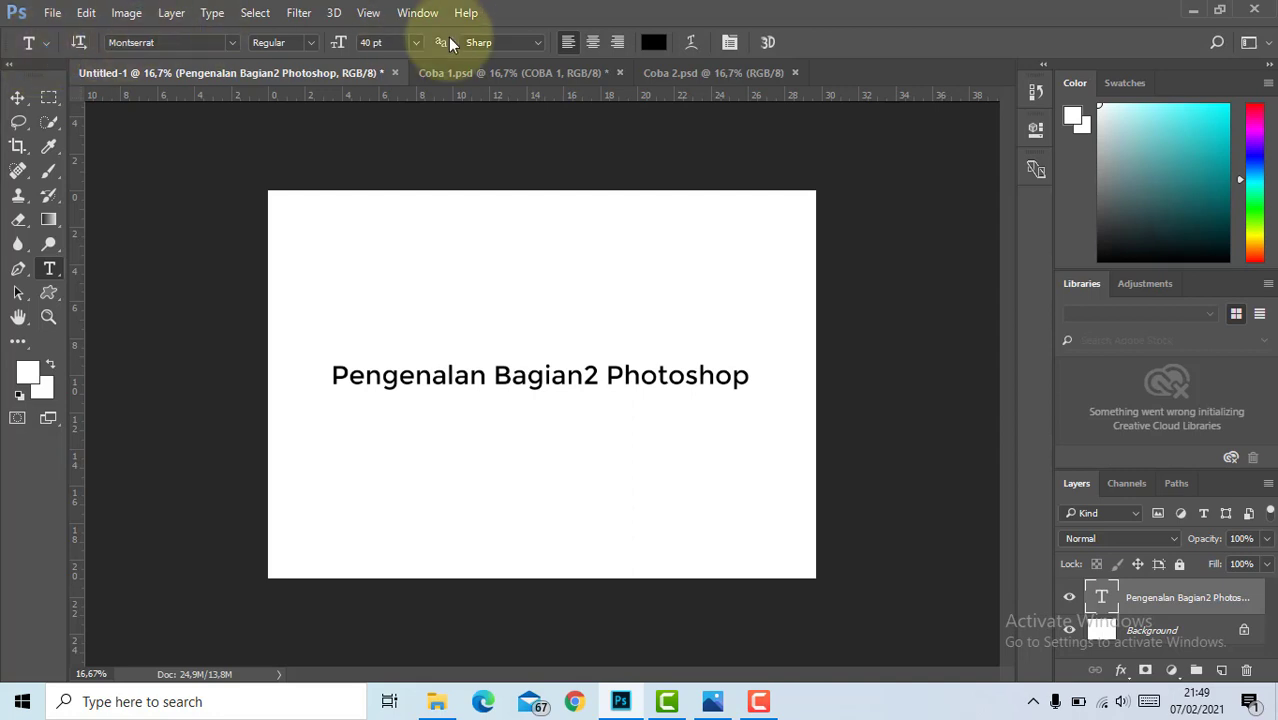
{"action": "left_click", "coordinate": [17, 97]}
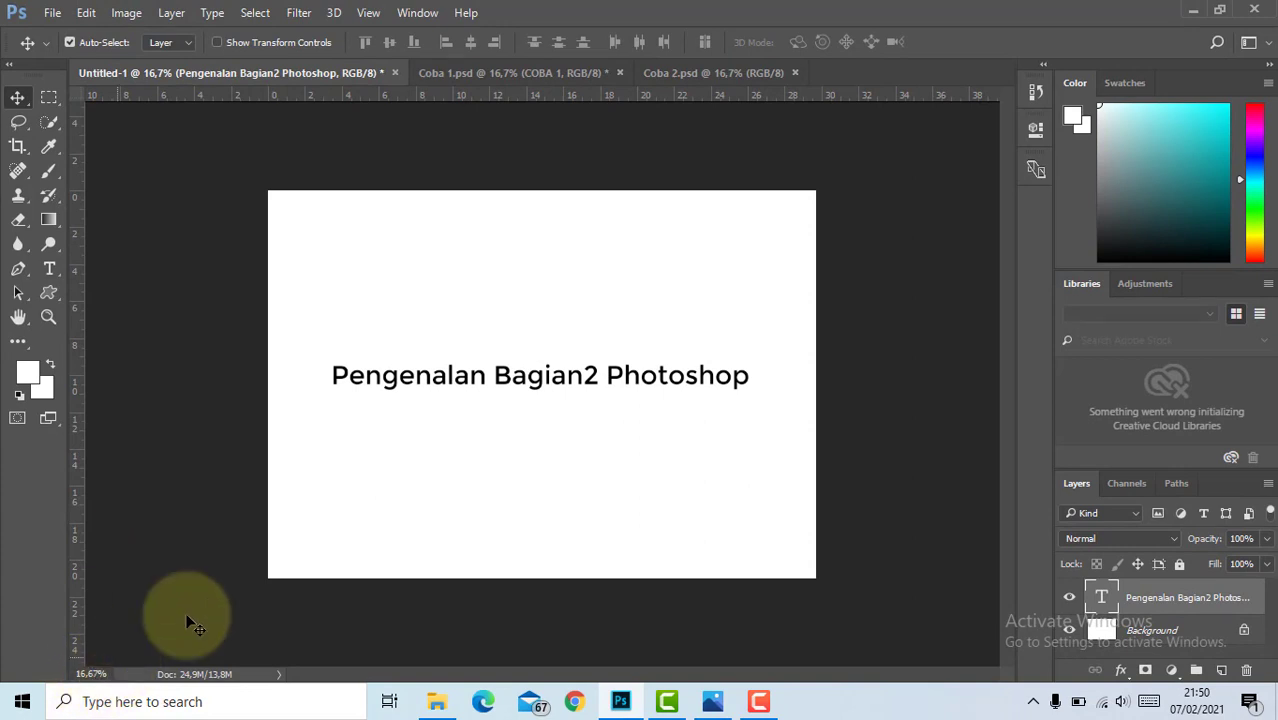
Zoom the Untitled-1 canvas in from 16.67% to 22.18% with Alt+scroll
{"action": "scroll", "coordinate": [470, 495], "scroll_direction": "up", "scroll_amount": 1}
{"action": "scroll", "coordinate": [470, 495], "scroll_direction": "up", "scroll_amount": 1}
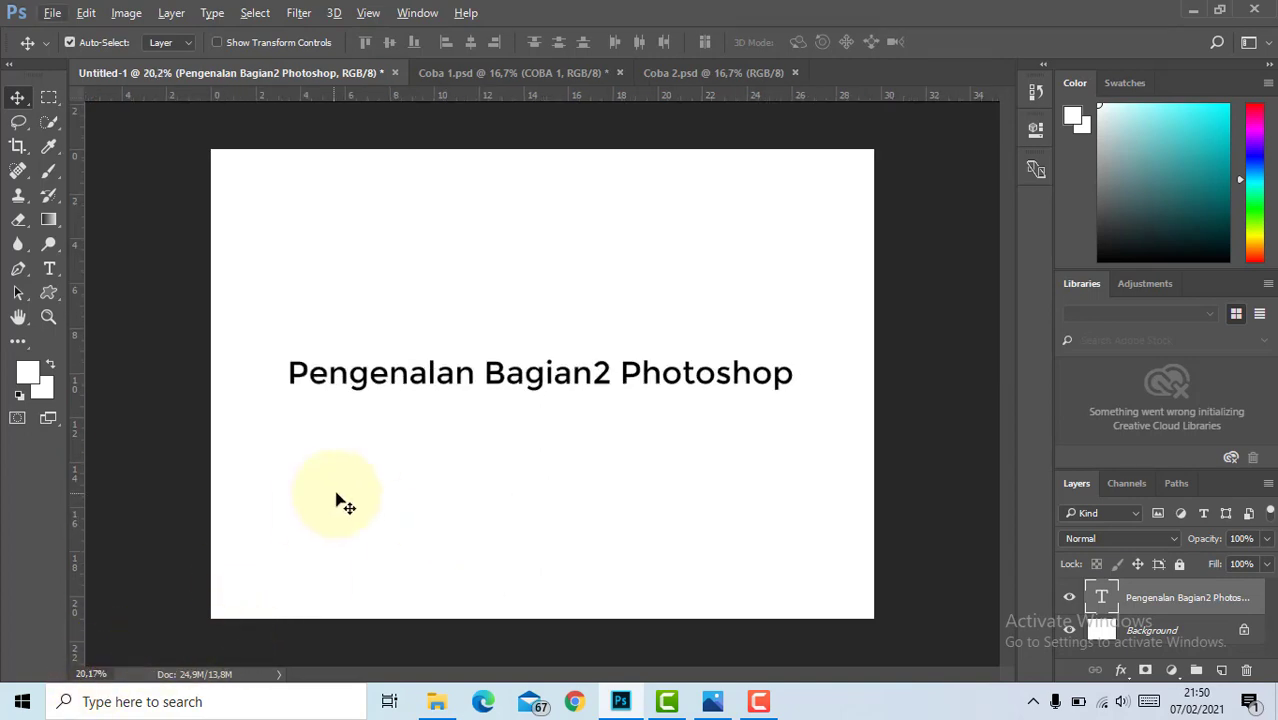
{"action": "scroll", "coordinate": [588, 462], "scroll_direction": "up", "scroll_amount": 1}
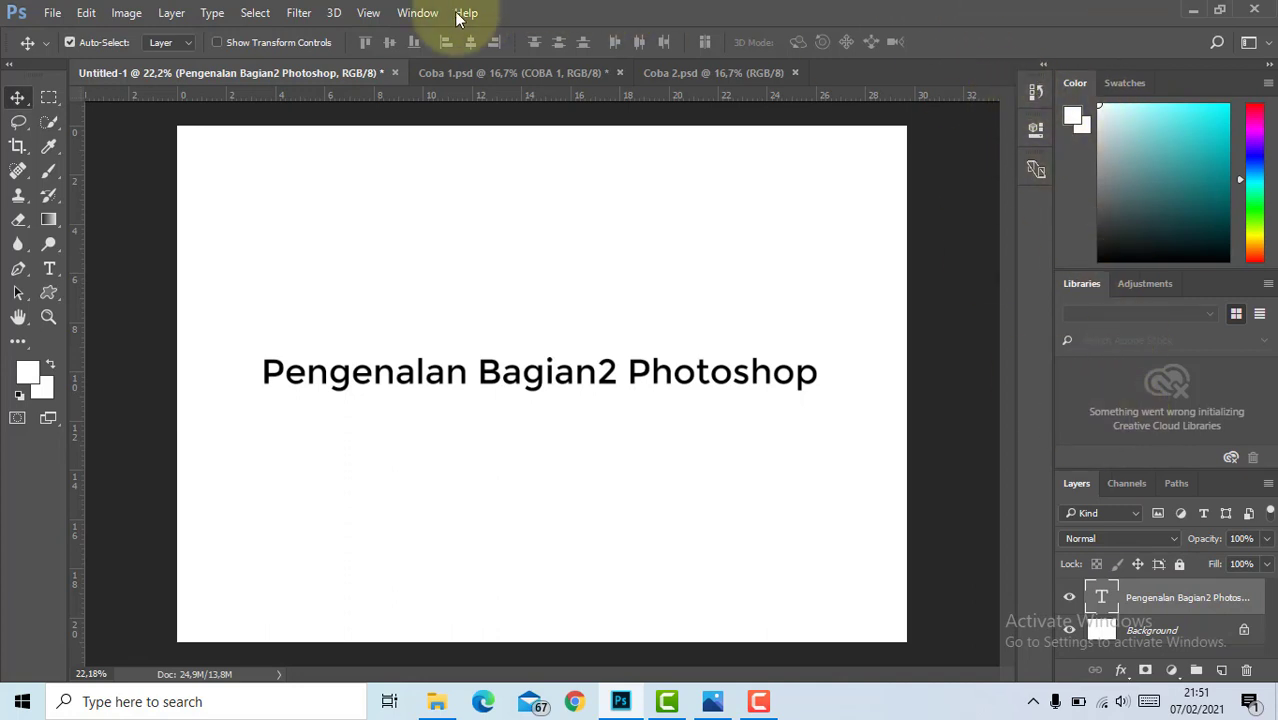
{"action": "left_click", "coordinate": [412, 13]}
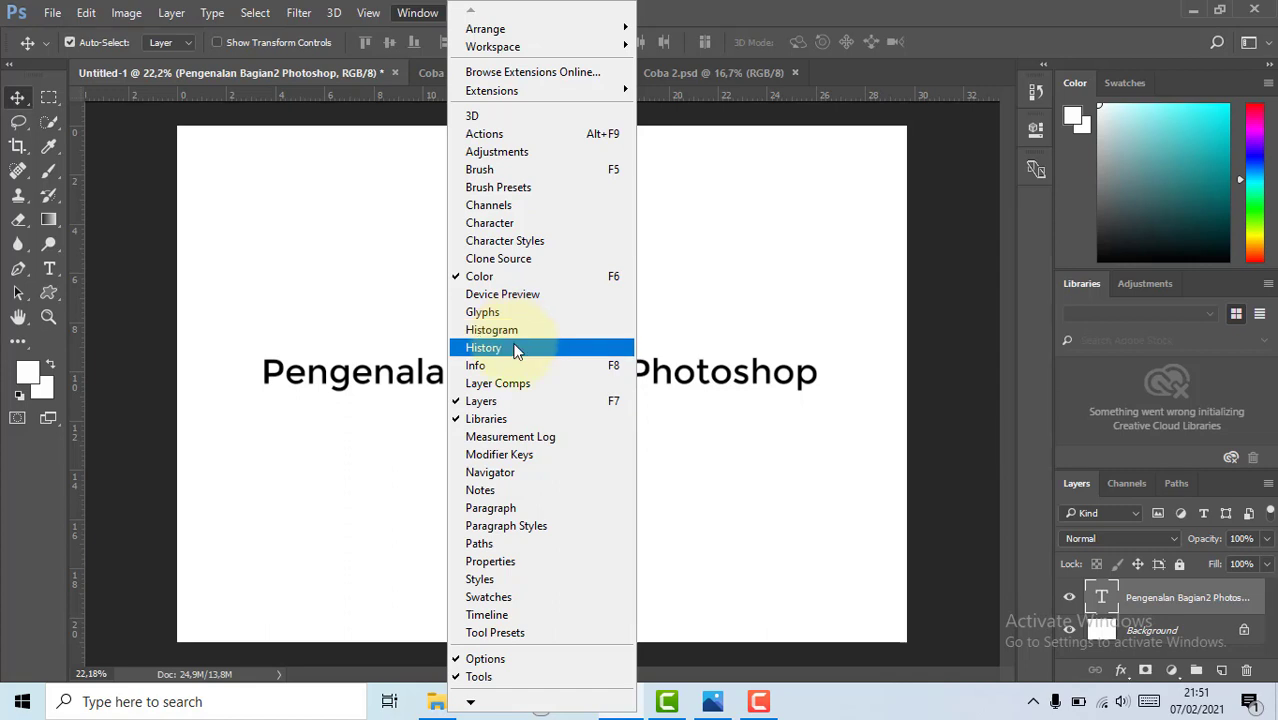
{"action": "left_click", "coordinate": [515, 348]}
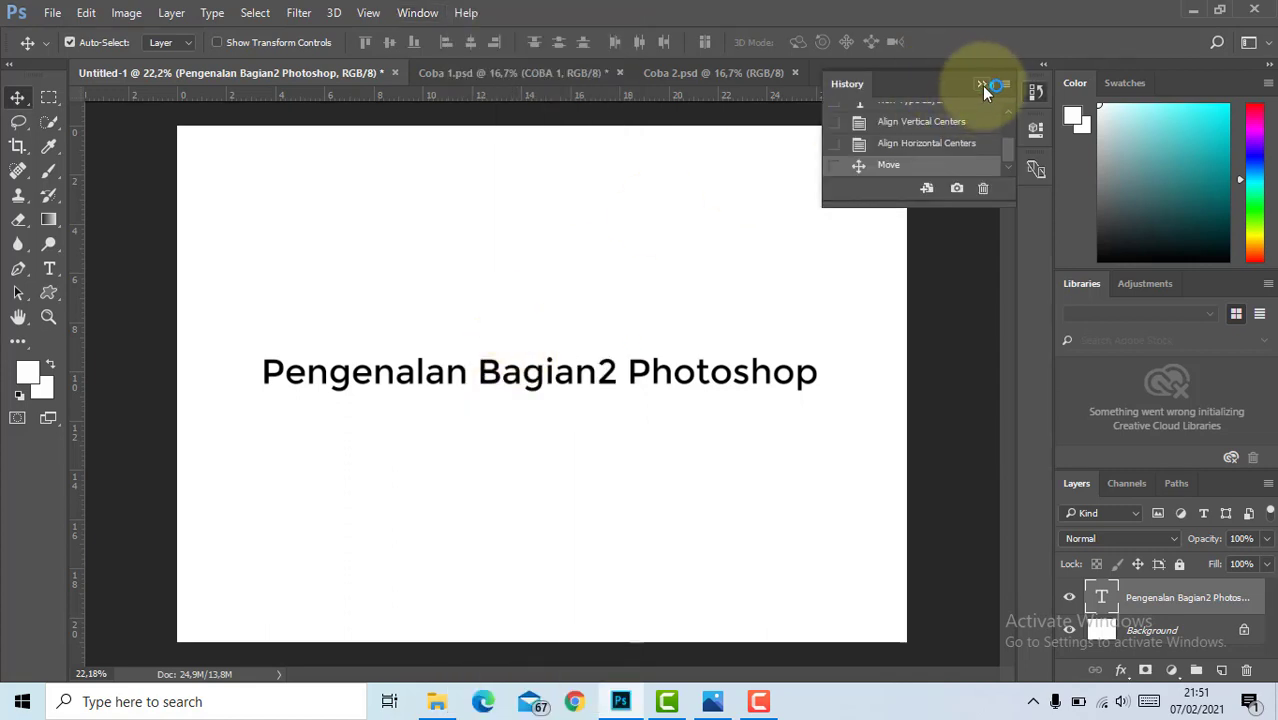
{"action": "left_click", "coordinate": [417, 12]}
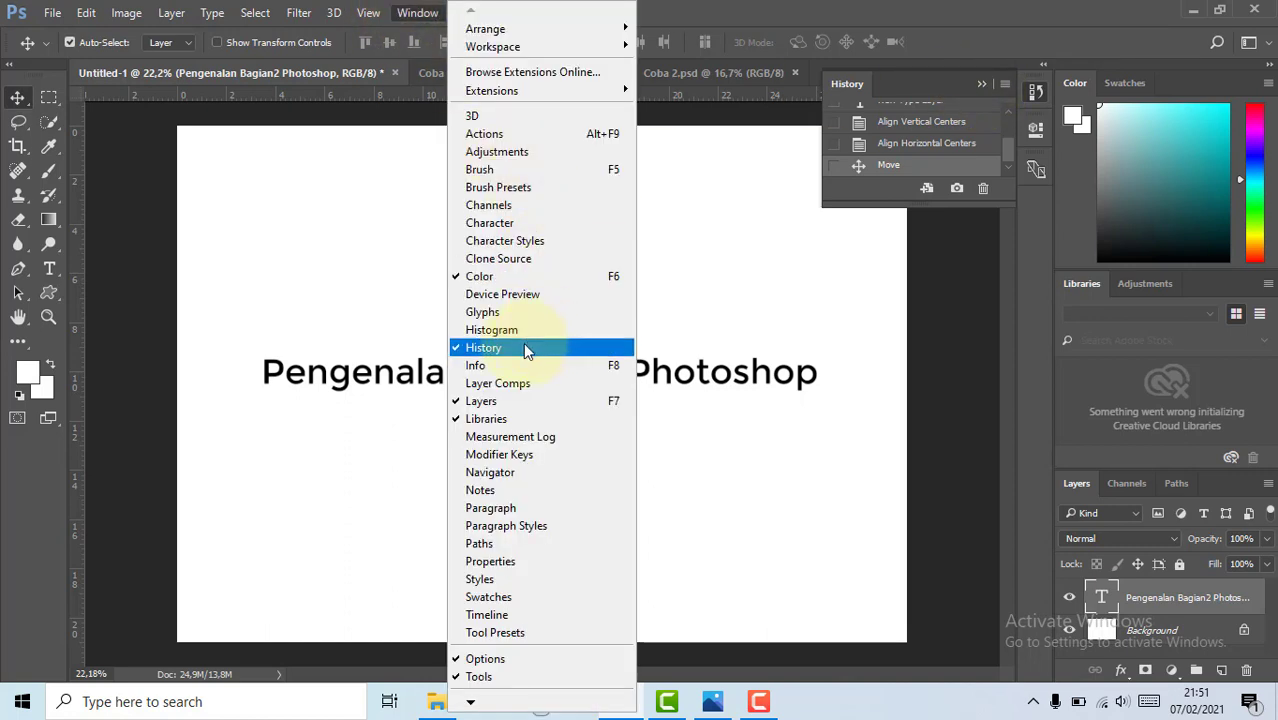
{"action": "left_click", "coordinate": [525, 348]}
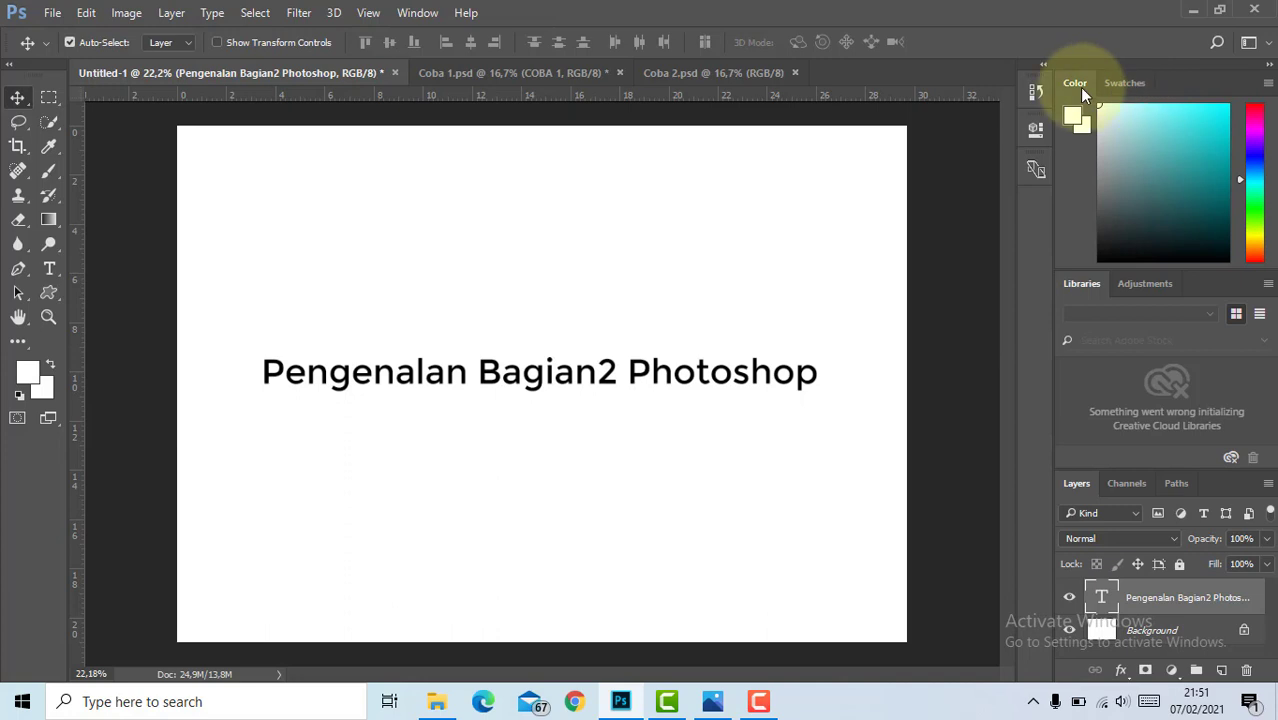
{"action": "left_click", "coordinate": [1110, 84]}
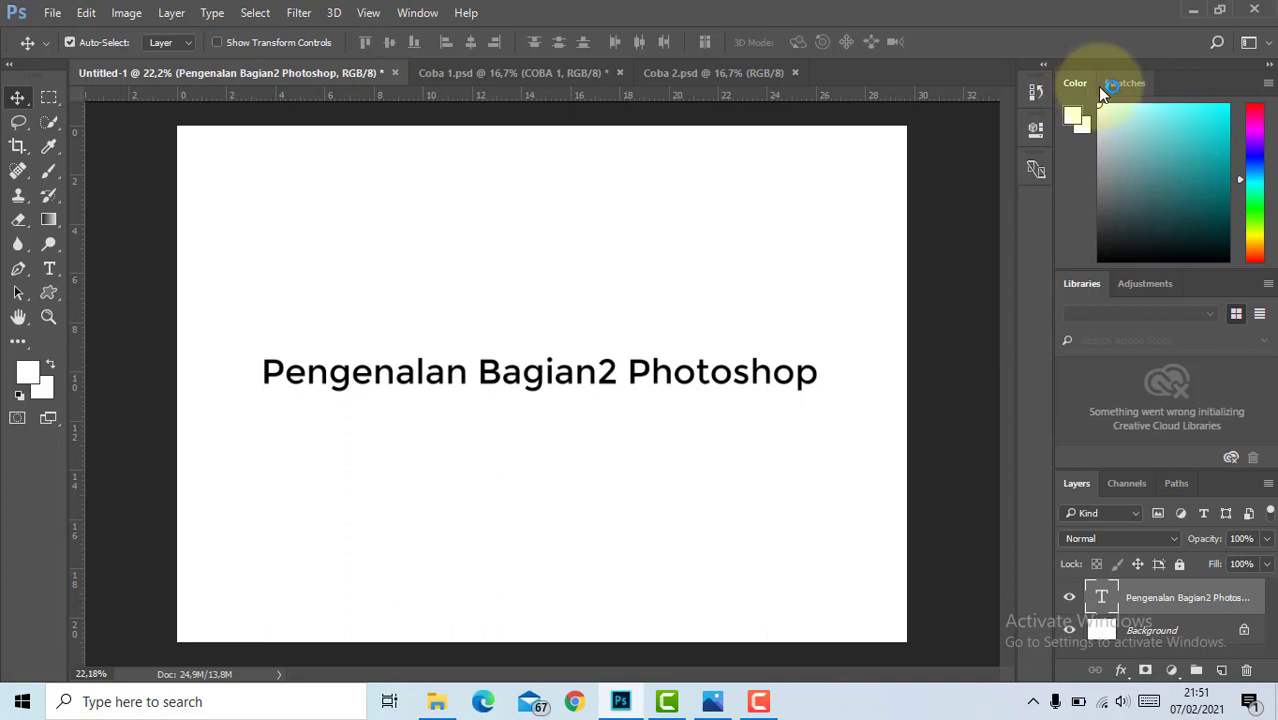
{"action": "right_click", "coordinate": [1078, 84]}
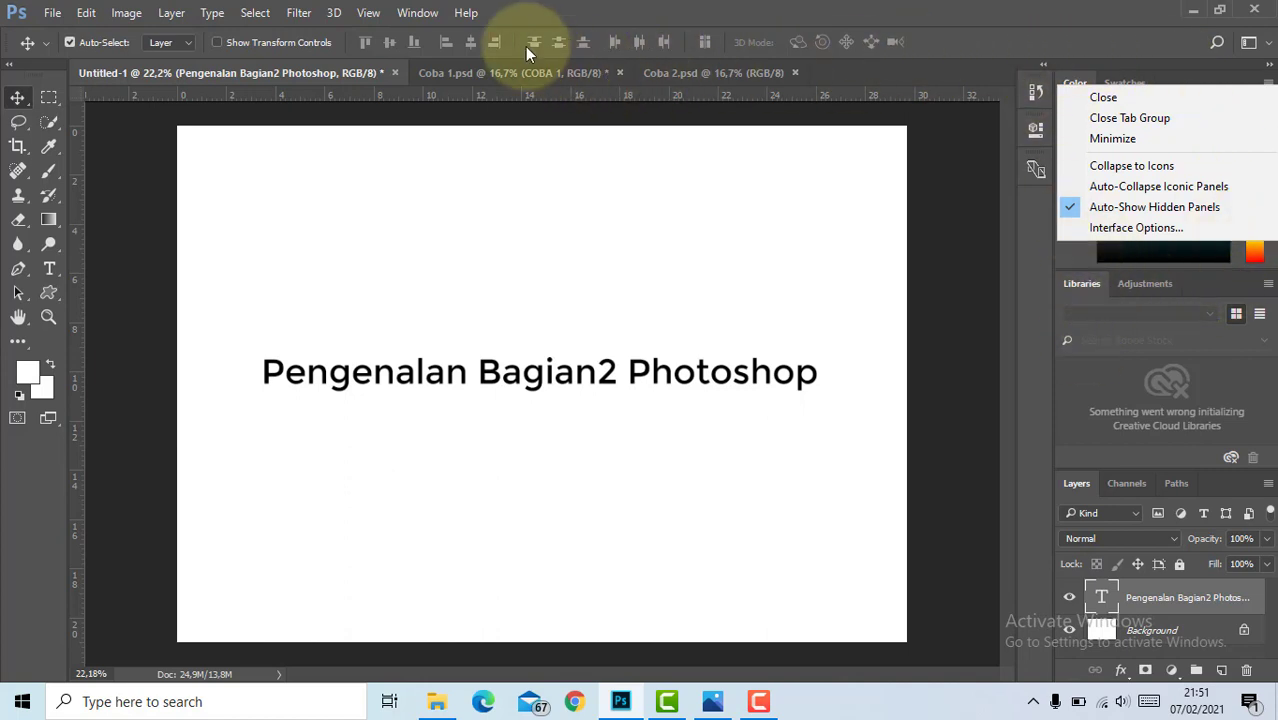
{"action": "left_click", "coordinate": [427, 14]}
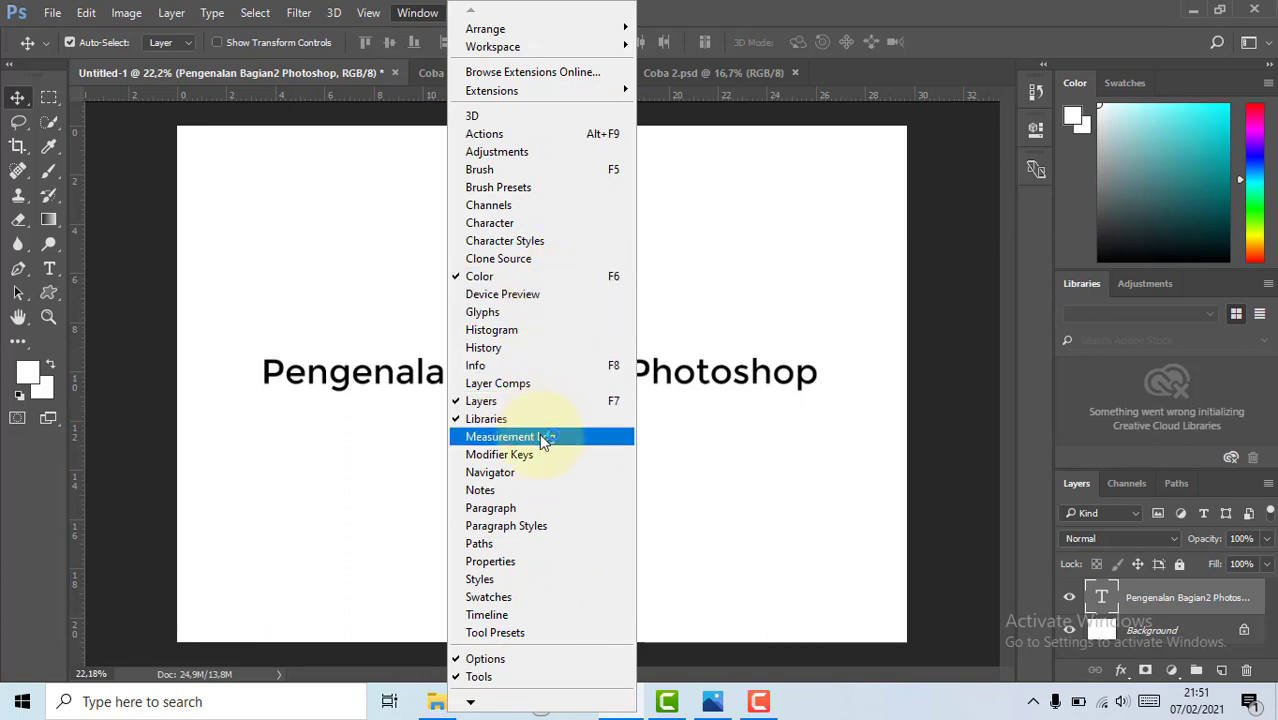
{"action": "left_click", "coordinate": [791, 14]}
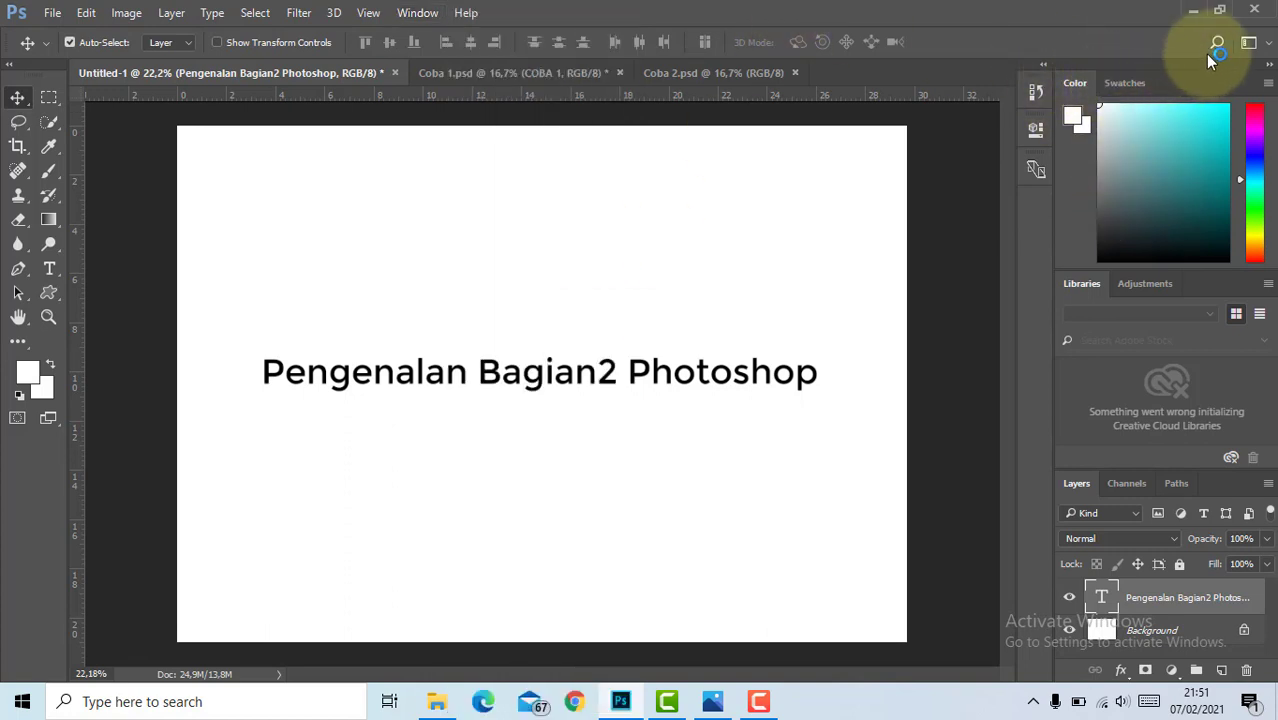
{"action": "left_click", "coordinate": [1248, 44]}
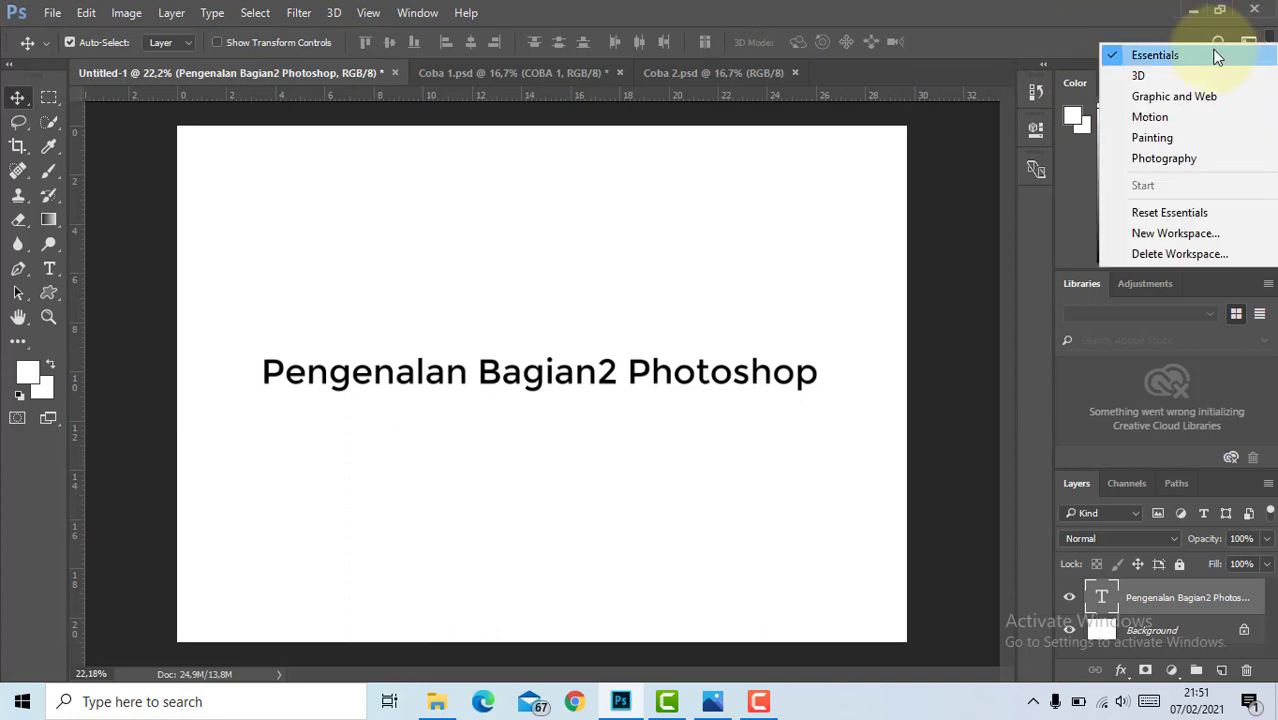
{"action": "left_click", "coordinate": [1110, 30]}
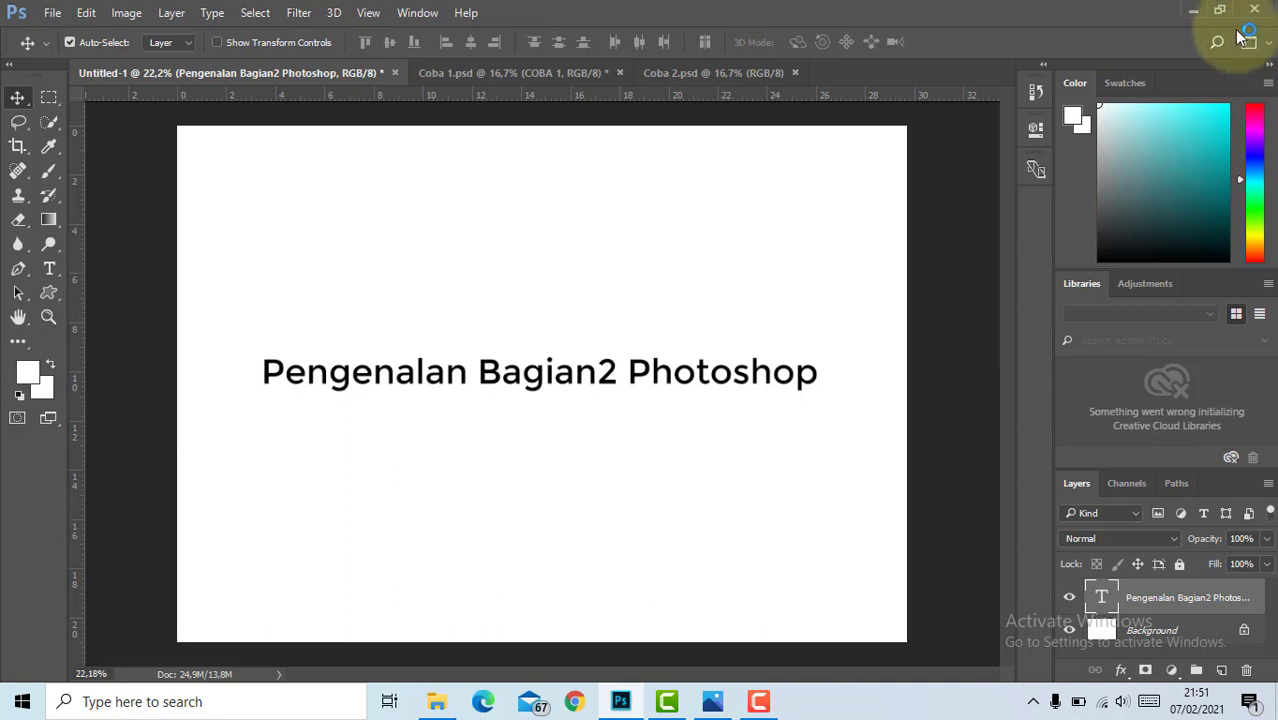
{"action": "left_click", "coordinate": [1262, 46]}
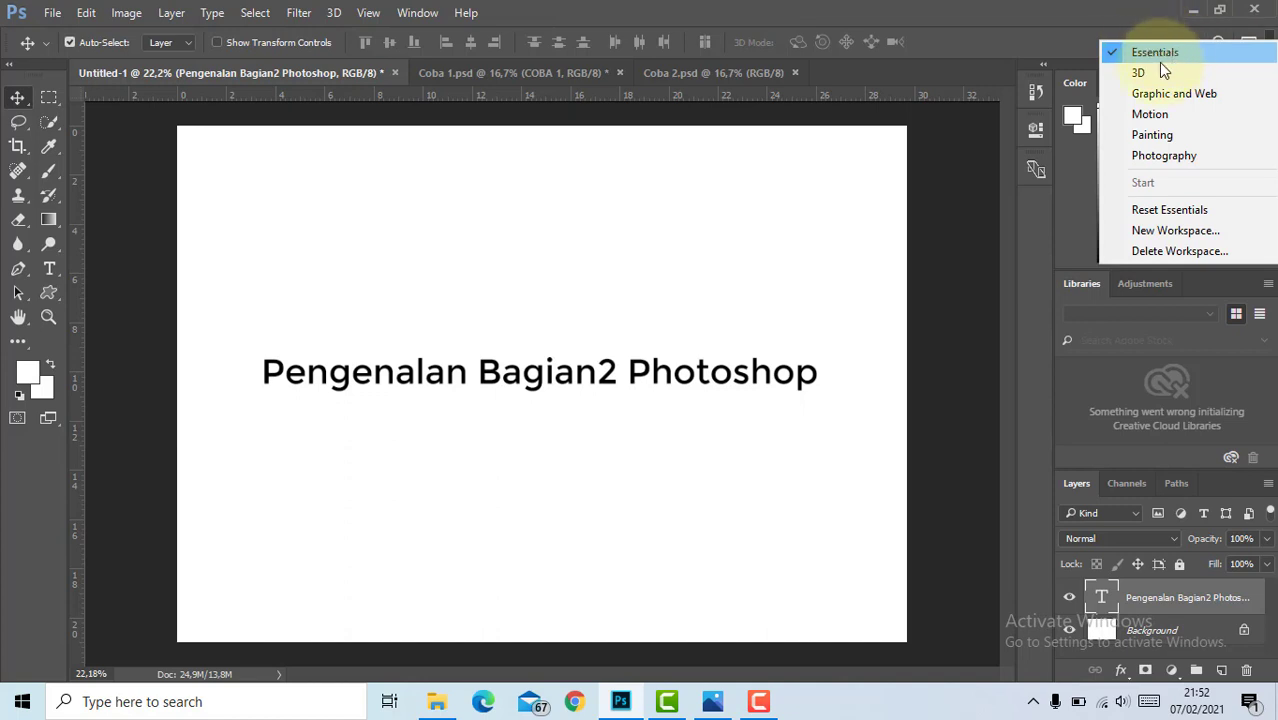
{"action": "left_click", "coordinate": [1145, 76]}
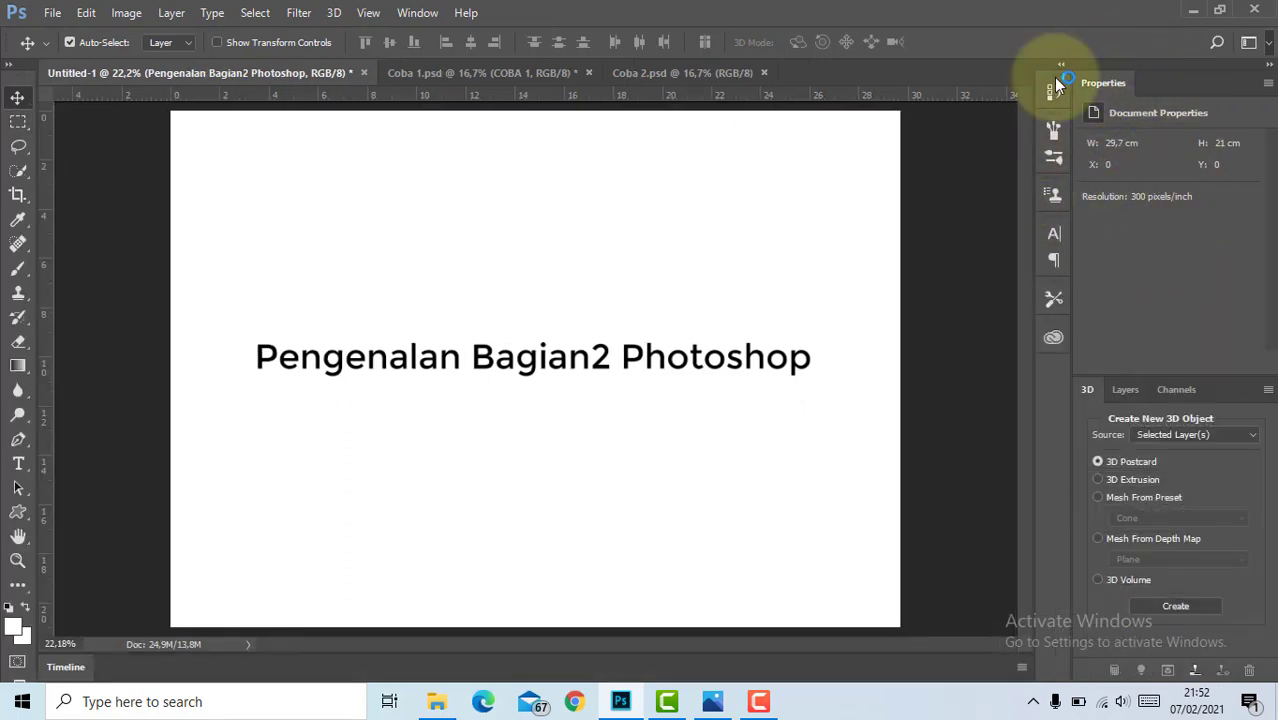
{"action": "left_click", "coordinate": [1262, 40]}
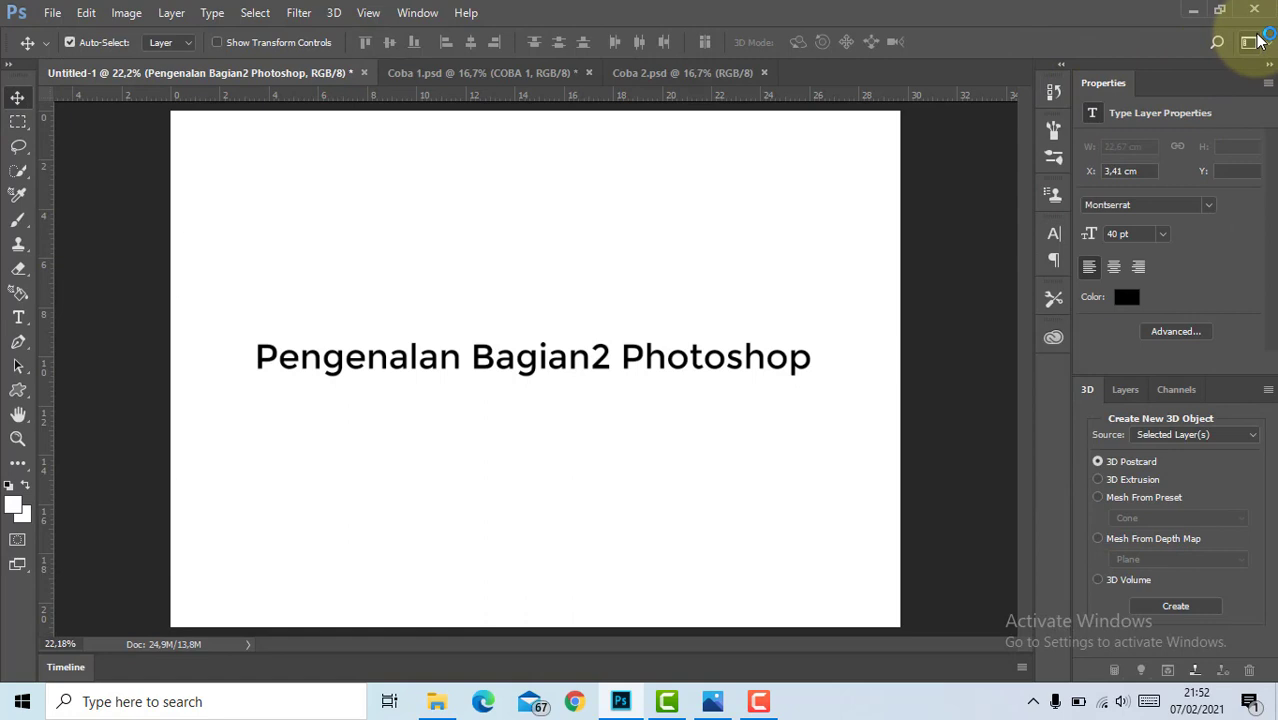
{"action": "left_click", "coordinate": [1238, 49]}
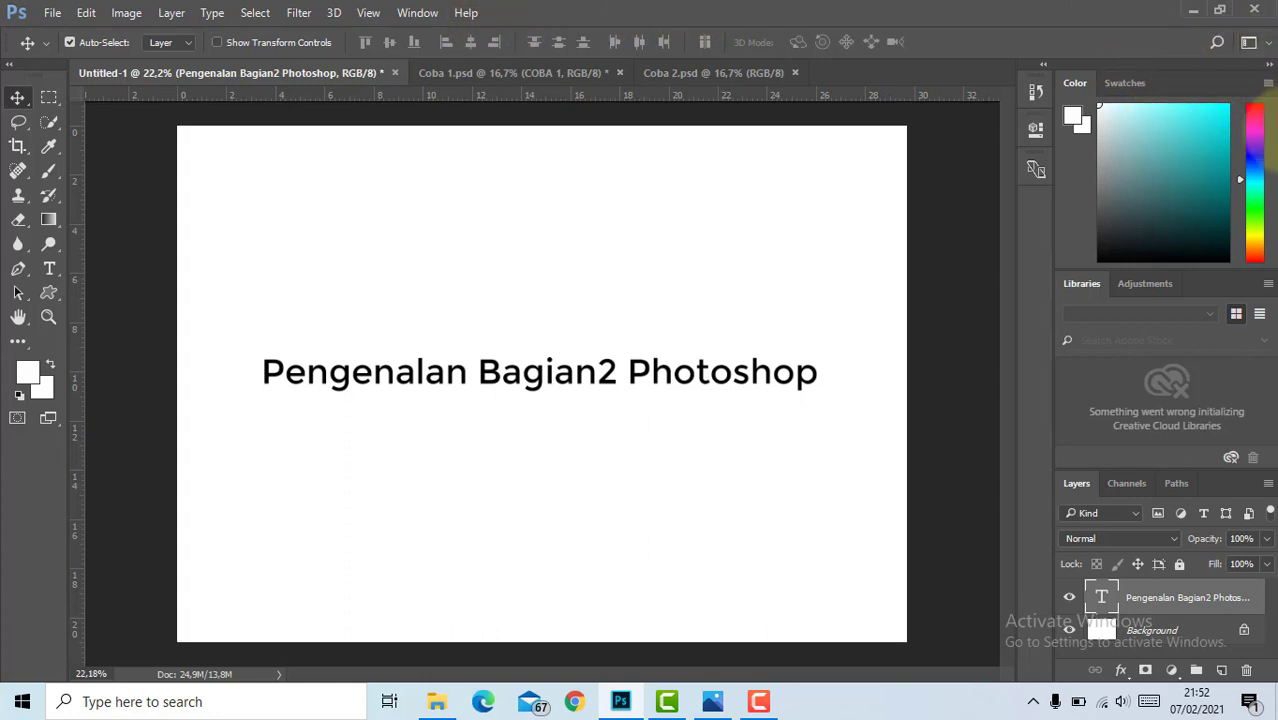
{"action": "left_click", "coordinate": [418, 12]}
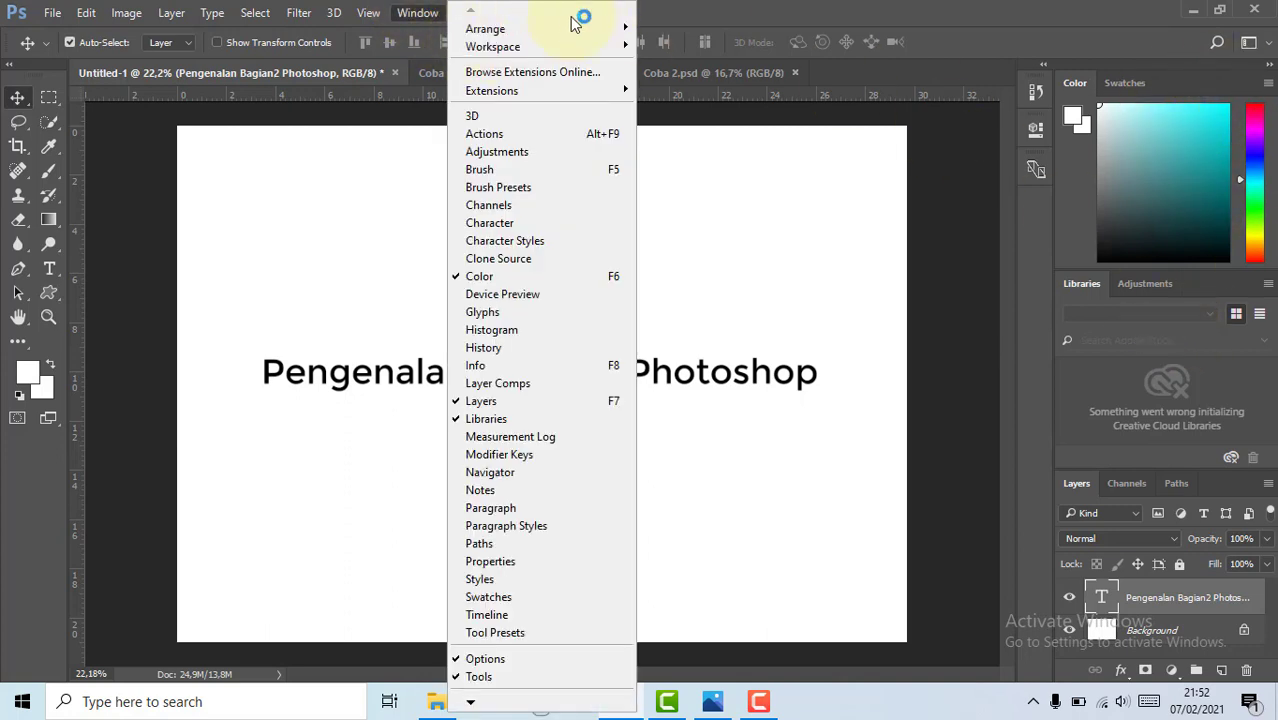
{"action": "left_click", "coordinate": [556, 17]}
{"action": "left_click", "coordinate": [410, 10]}
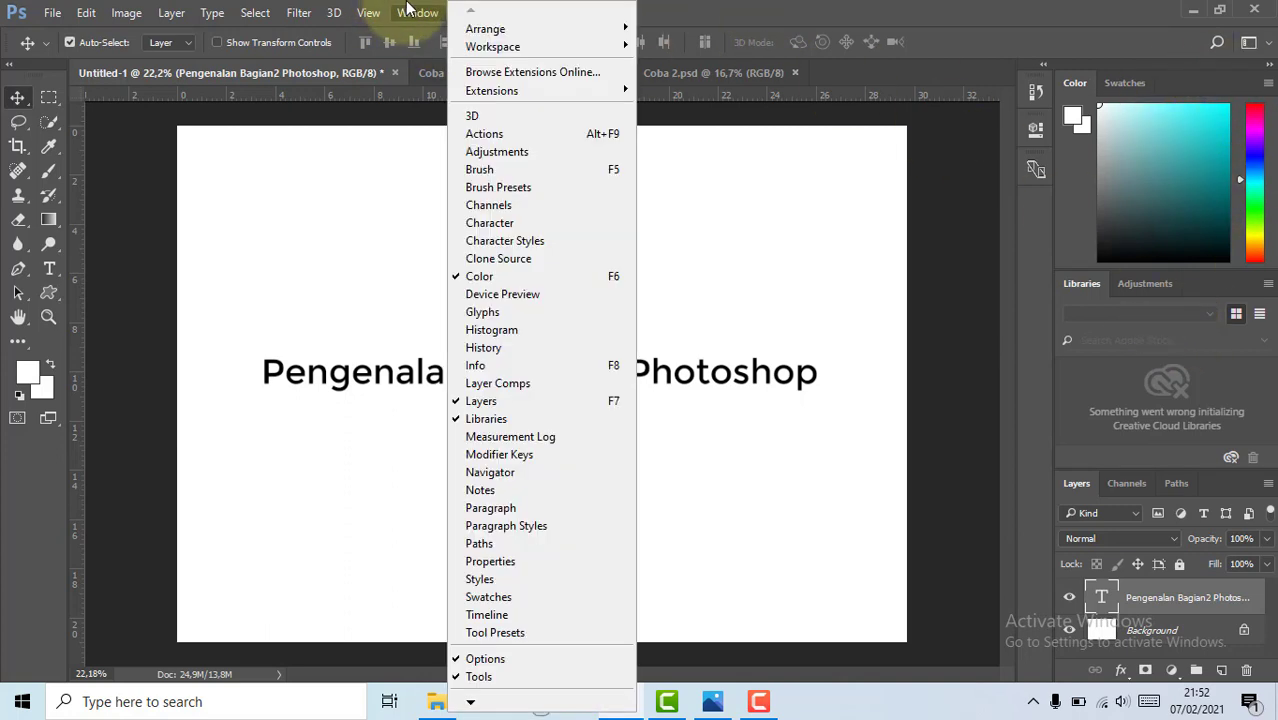
{"action": "mouse_move", "coordinate": [493, 46]}
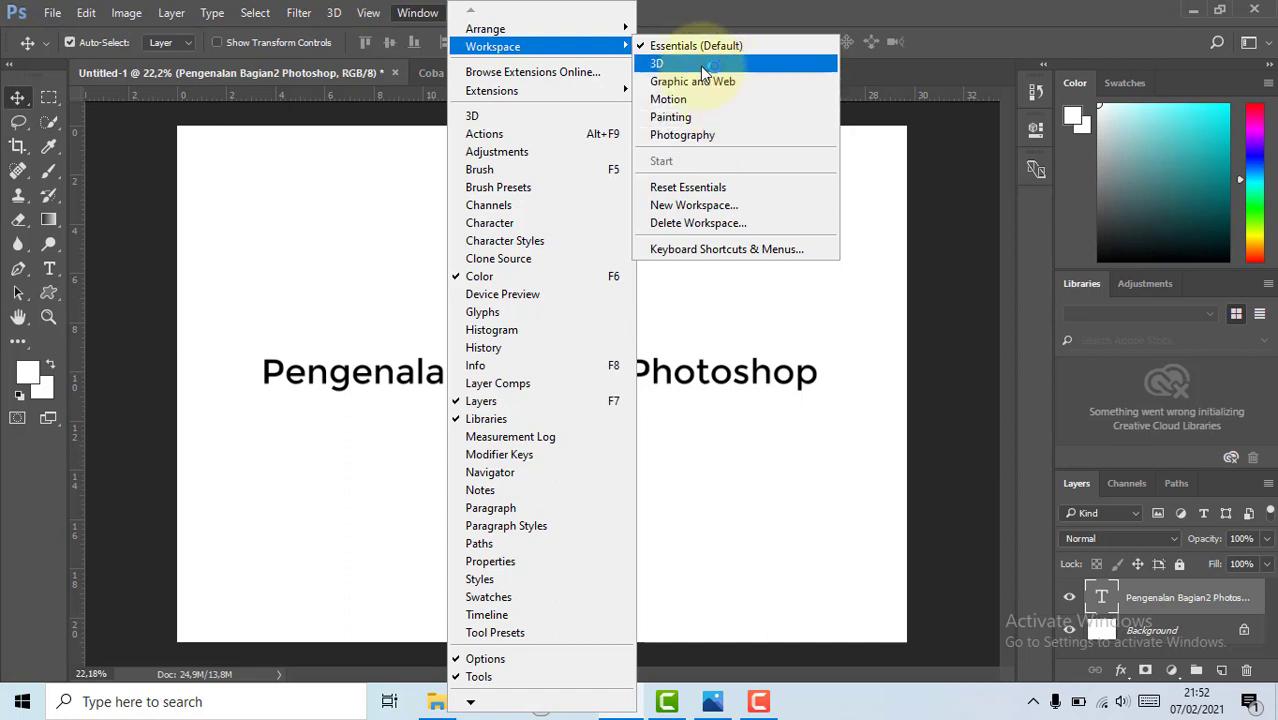
{"action": "left_click", "coordinate": [752, 6]}
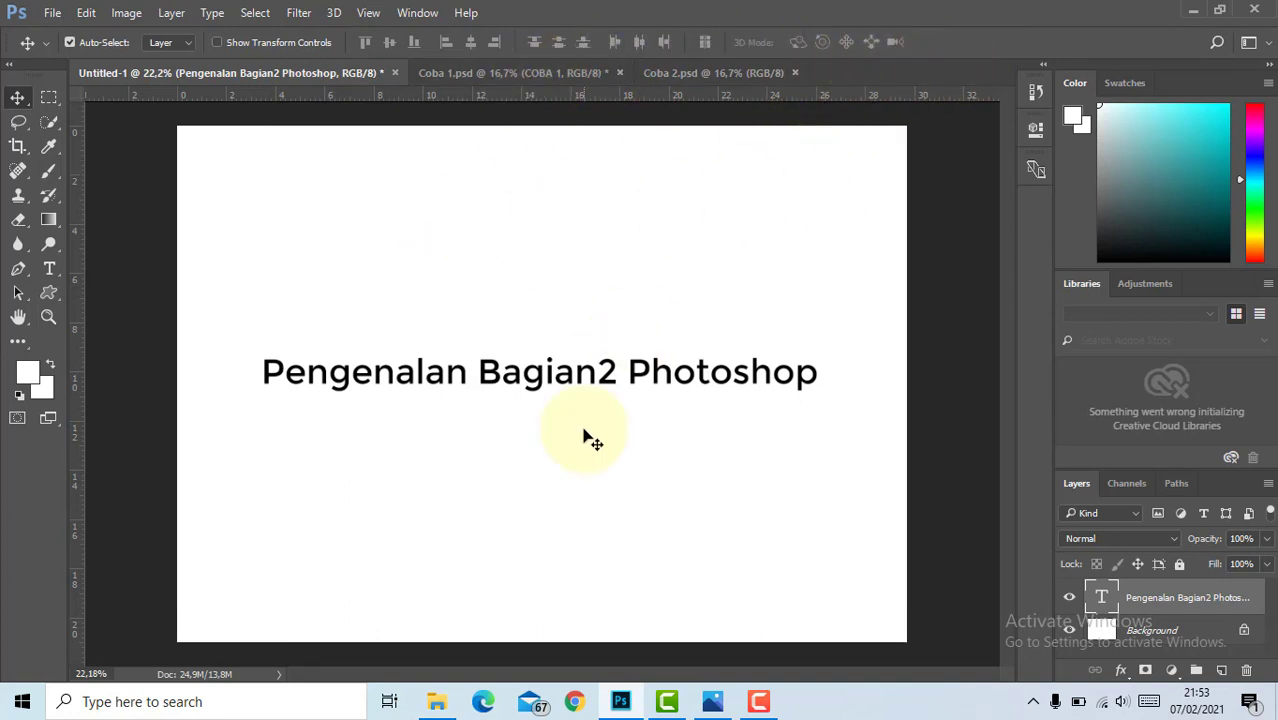
{"action": "left_click", "coordinate": [567, 76]}
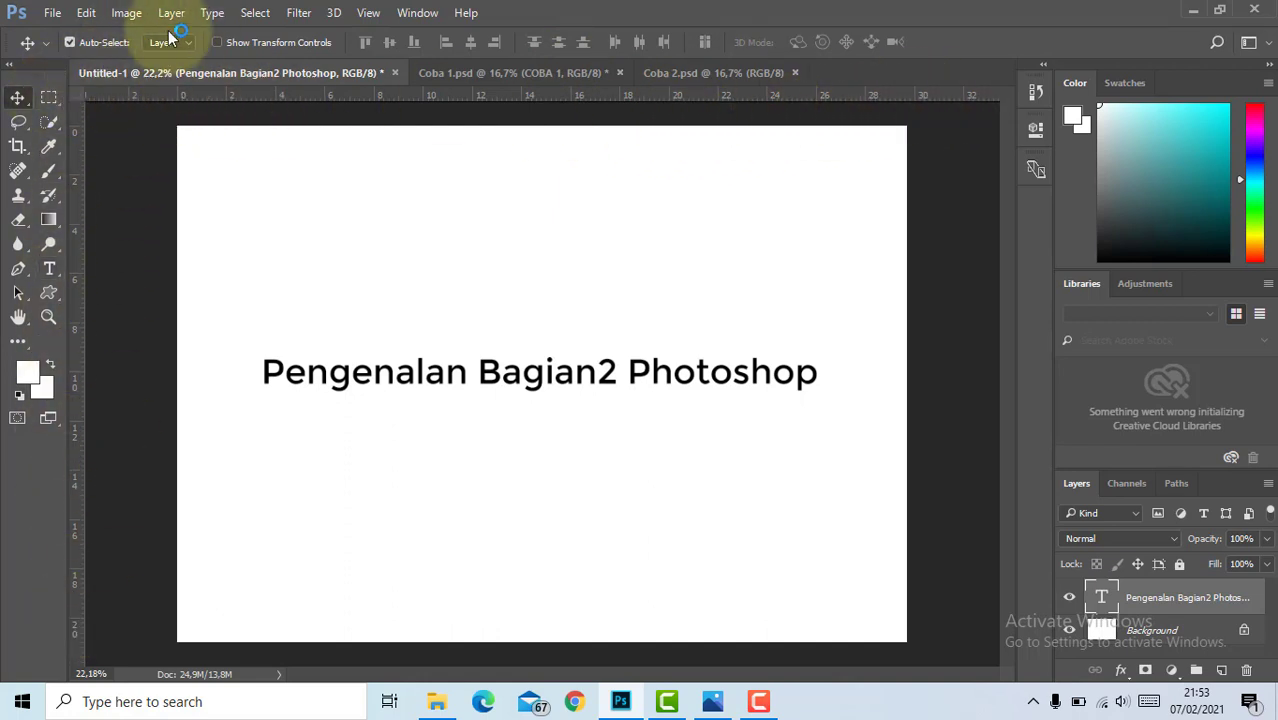
Toggle the rulers off and back on from the View menu so they frame the canvas
{"action": "left_click", "coordinate": [378, 15]}
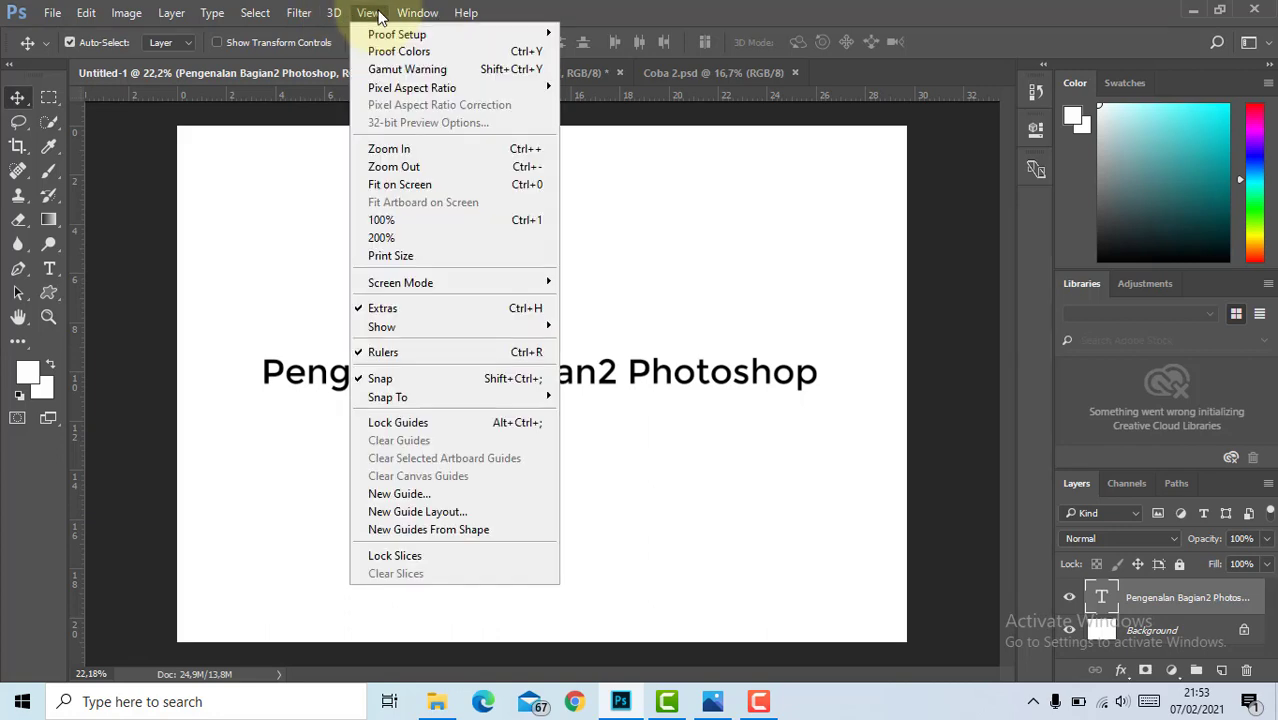
{"action": "left_click", "coordinate": [447, 360]}
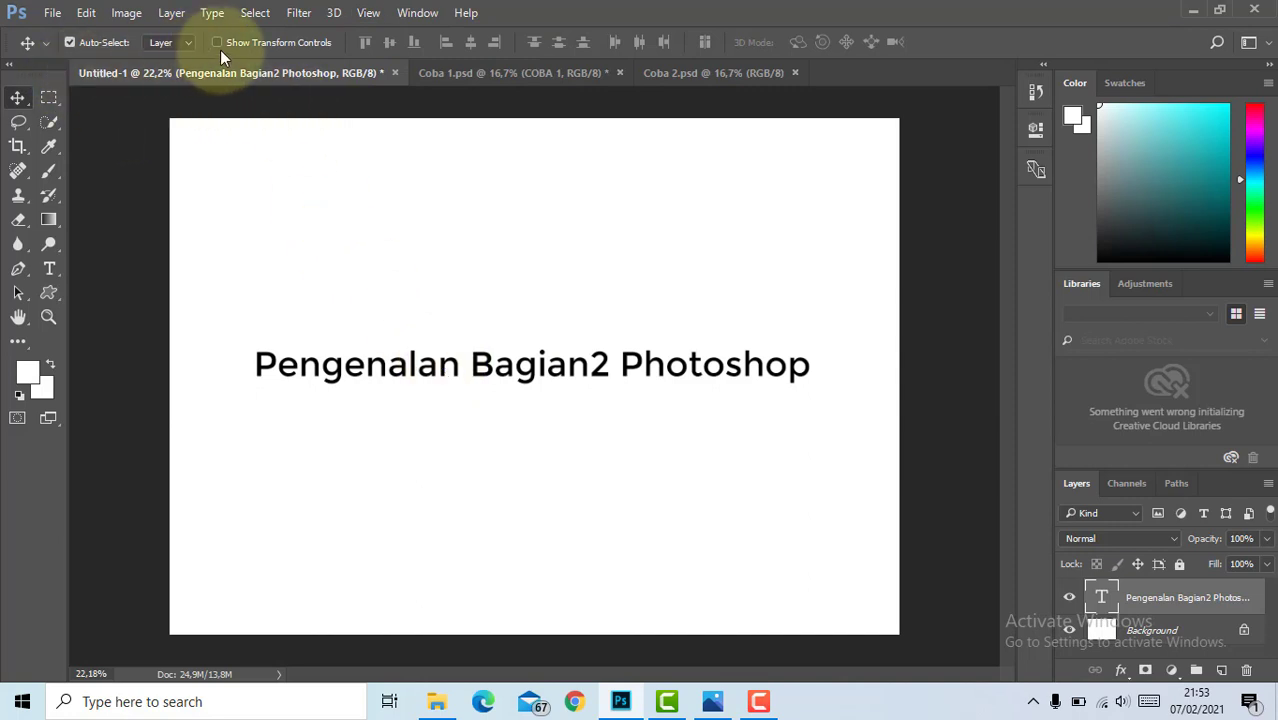
{"action": "left_click", "coordinate": [366, 13]}
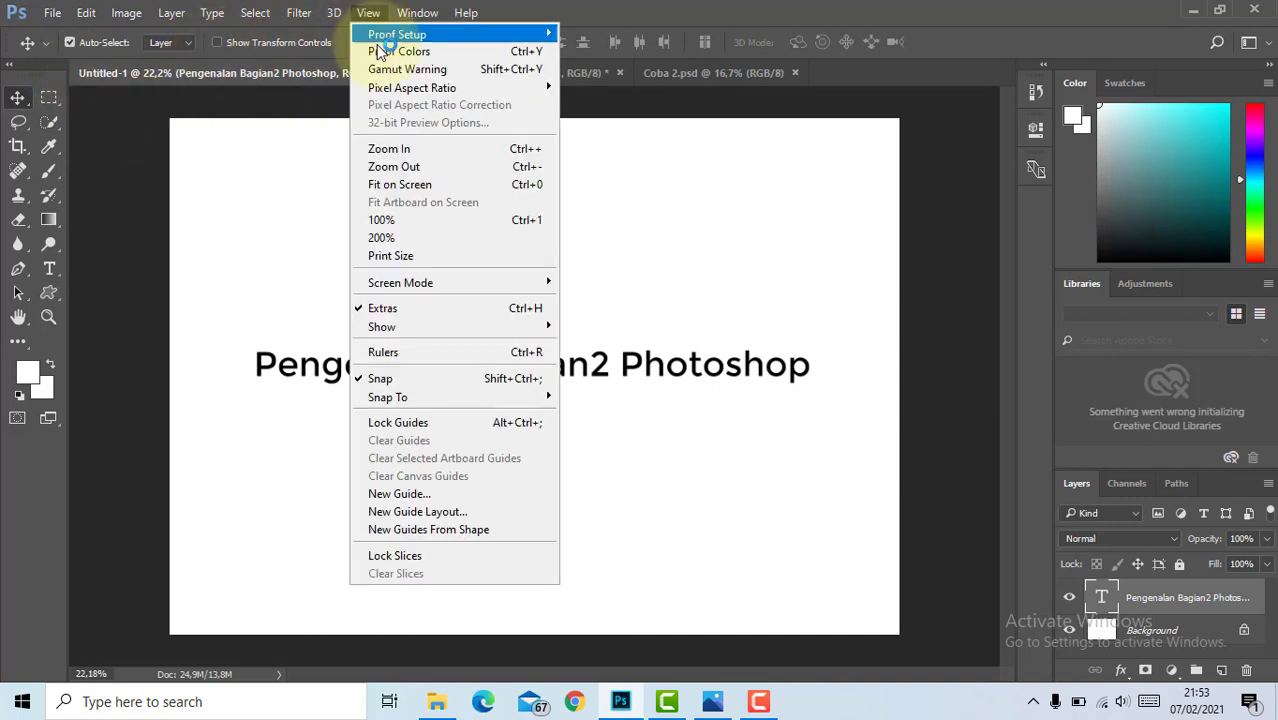
{"action": "left_click", "coordinate": [413, 353]}
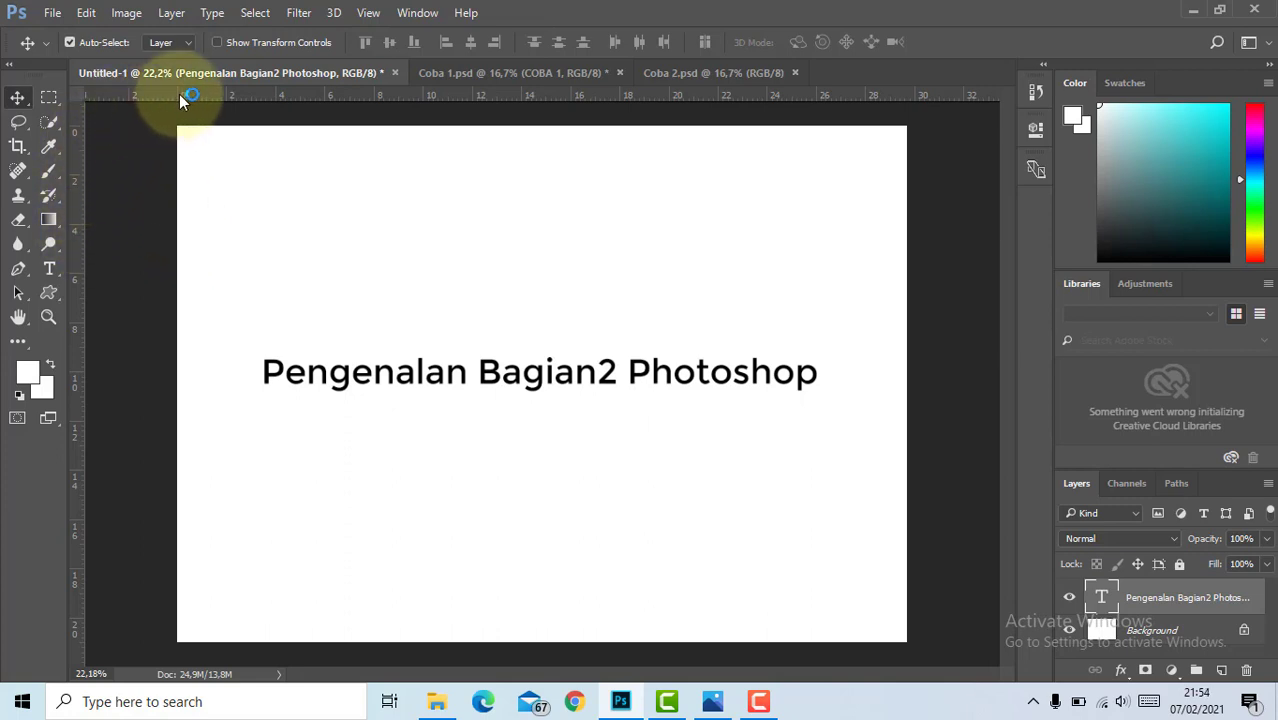
{"action": "left_click_drag", "start_coordinate": [79, 220], "coordinate": [414, 238]}
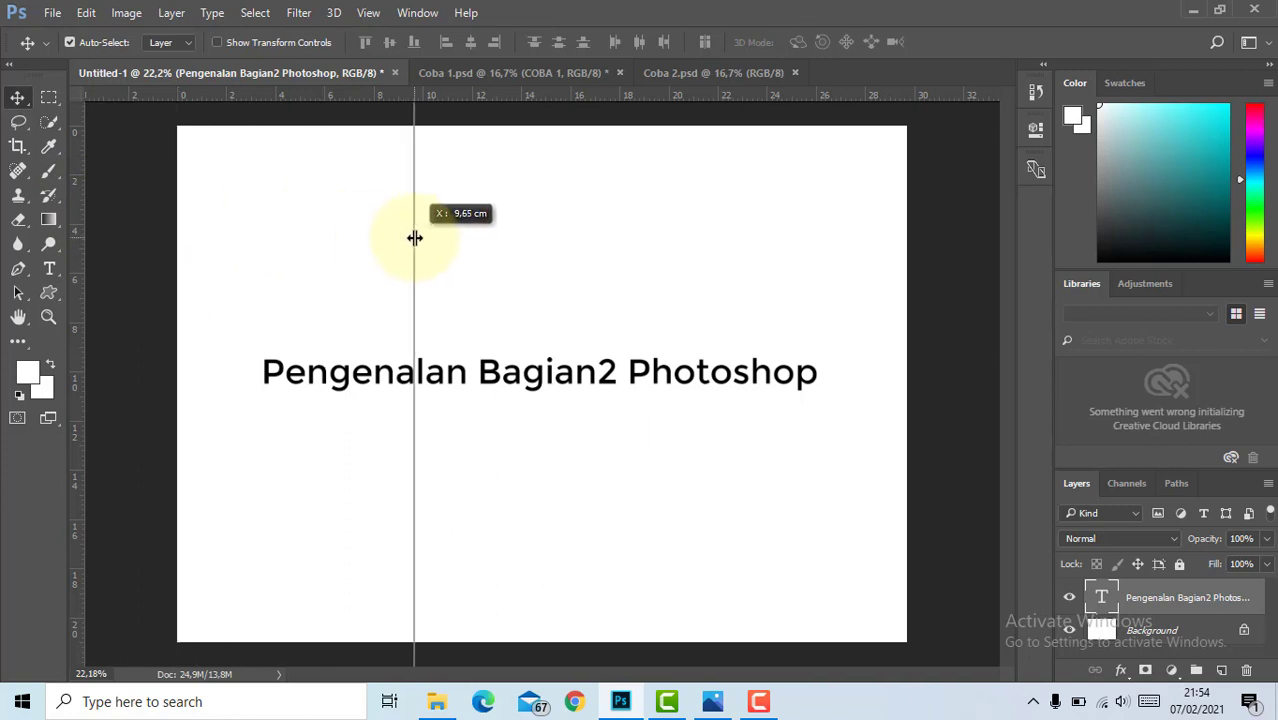
{"action": "mouse_move", "coordinate": [414, 238]}
{"action": "left_mouse_down"}
{"action": "mouse_move", "coordinate": [88, 236]}
{"action": "mouse_move", "coordinate": [385, 274]}
{"action": "left_mouse_up"}
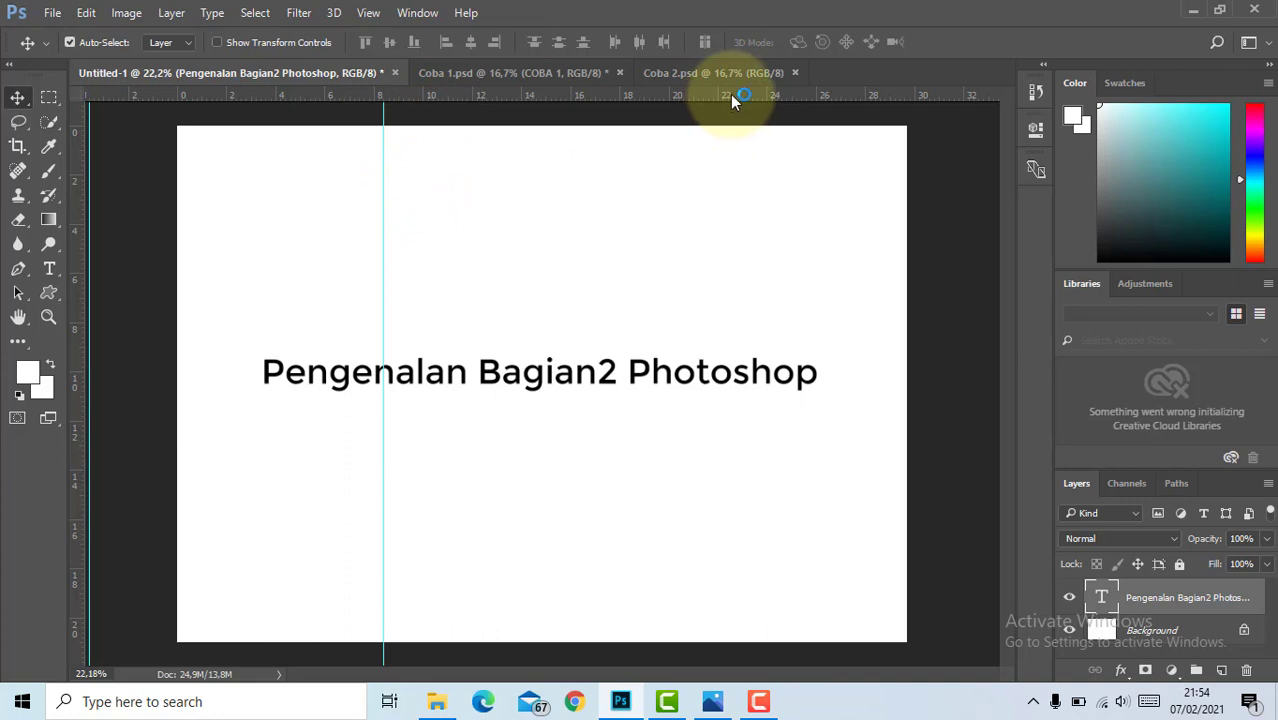
{"action": "mouse_move", "coordinate": [730, 97]}
{"action": "left_mouse_down"}
{"action": "mouse_move", "coordinate": [727, 331]}
{"action": "mouse_move", "coordinate": [698, 273]}
{"action": "left_mouse_up"}
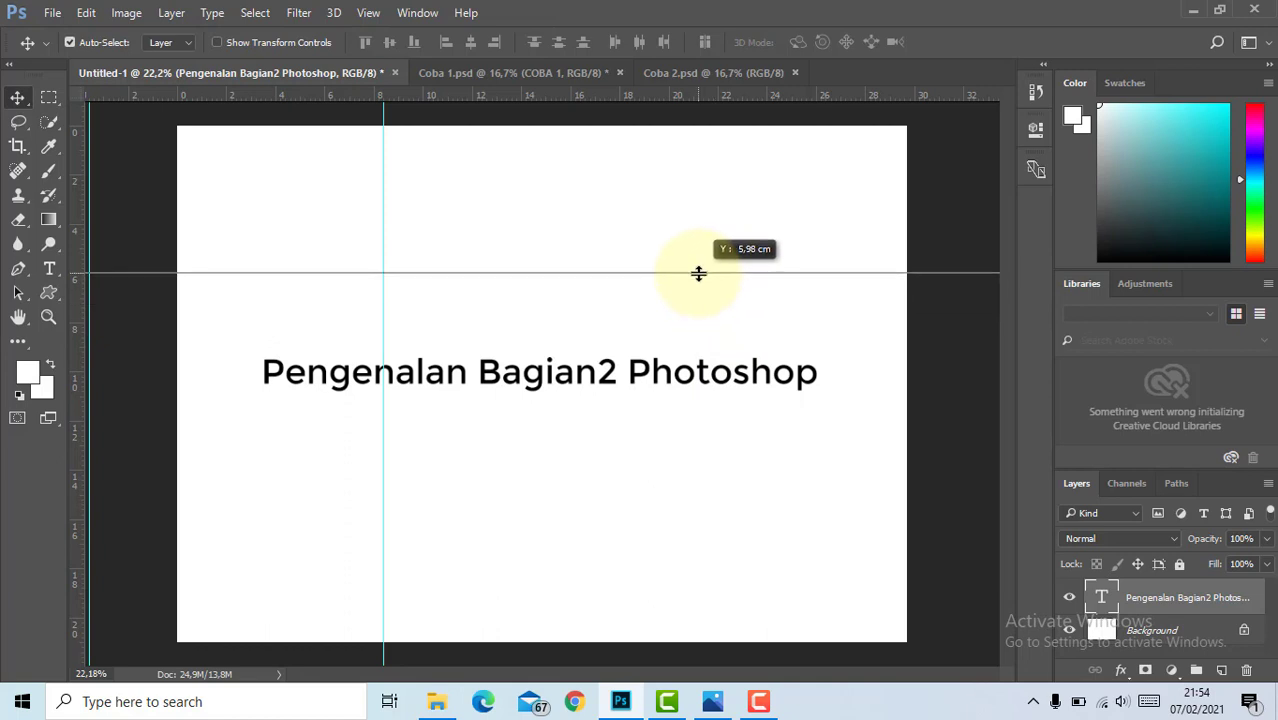
{"action": "left_click_drag", "start_coordinate": [698, 273], "coordinate": [698, 273]}
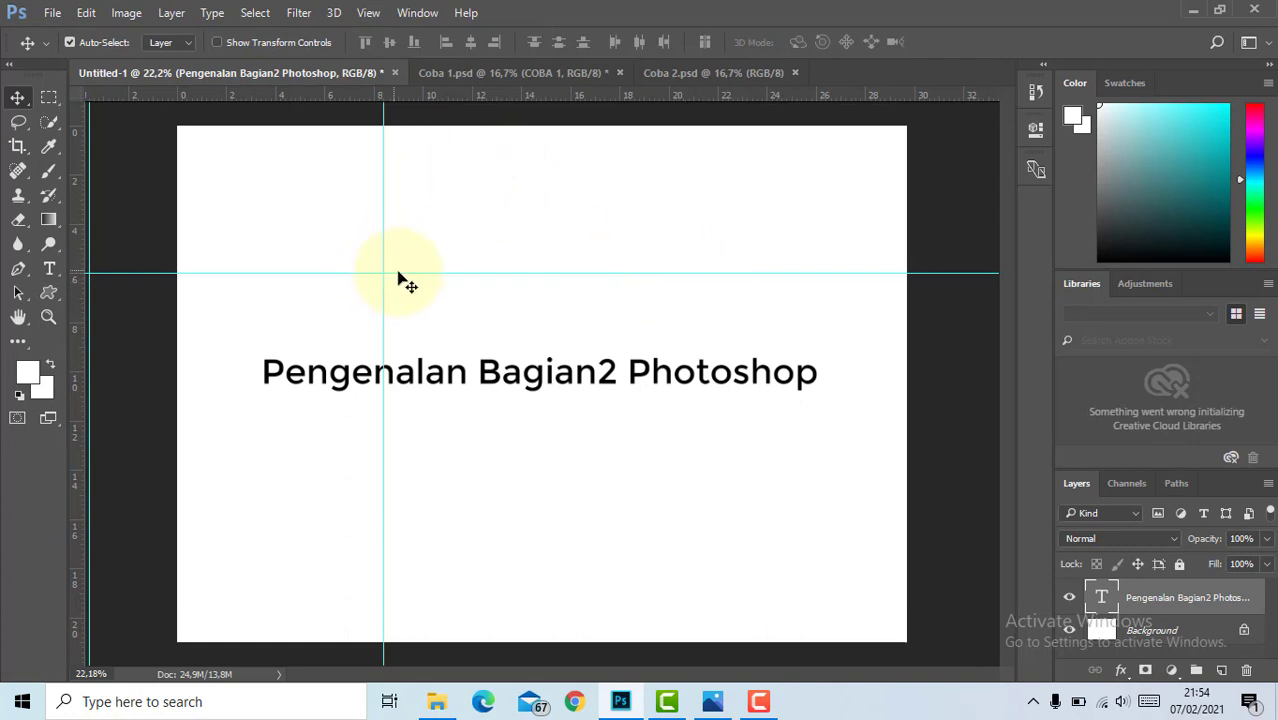
{"action": "left_click_drag", "start_coordinate": [514, 268], "coordinate": [510, 92]}
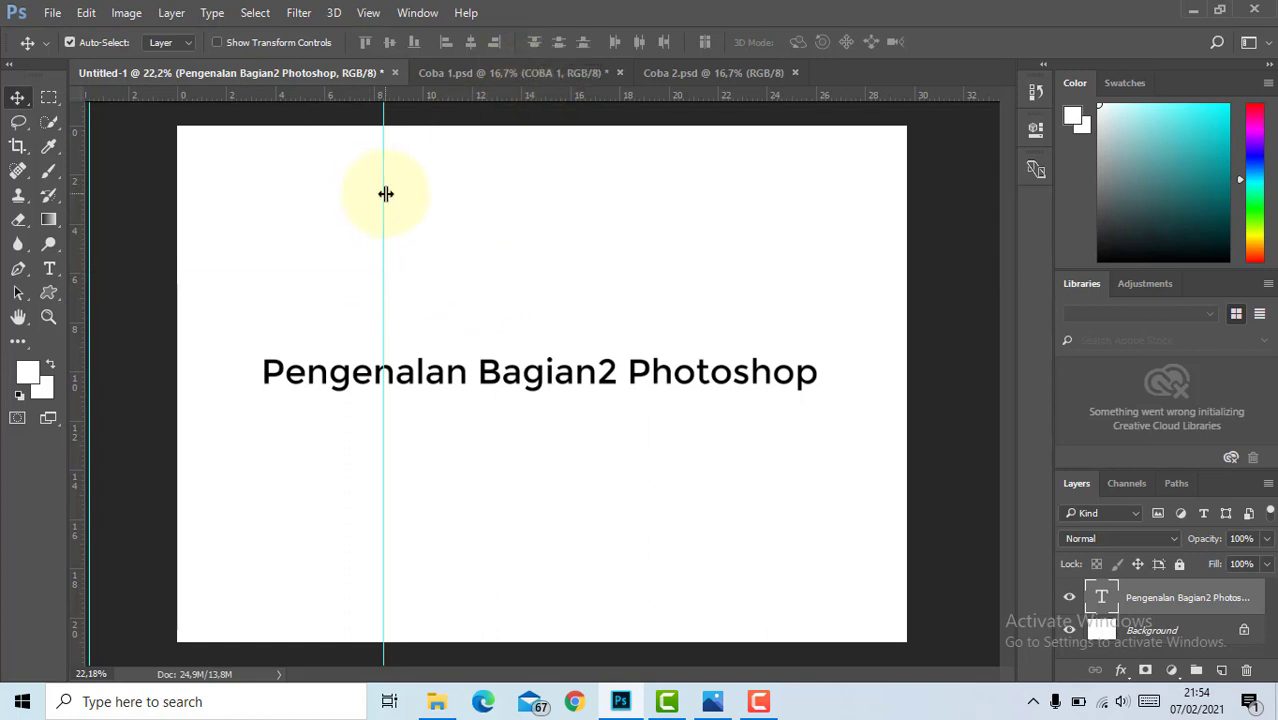
{"action": "left_click_drag", "start_coordinate": [386, 193], "coordinate": [68, 195]}
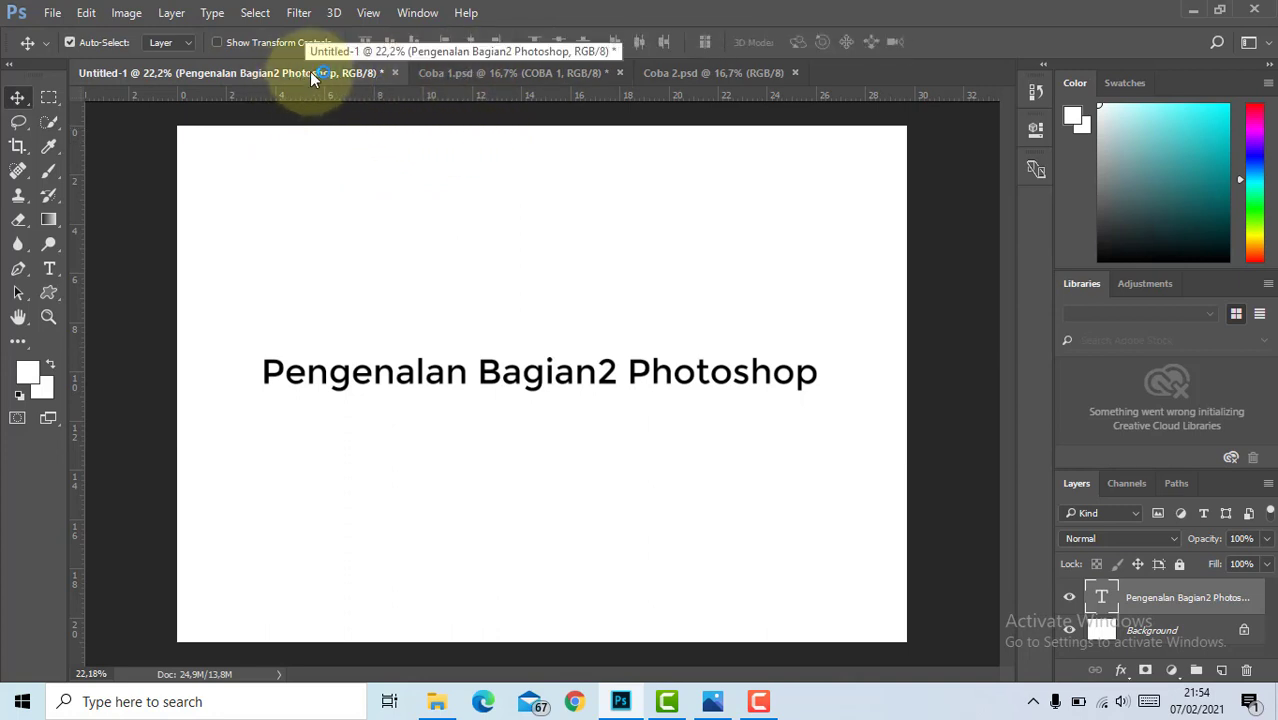
{"action": "left_click", "coordinate": [467, 67]}
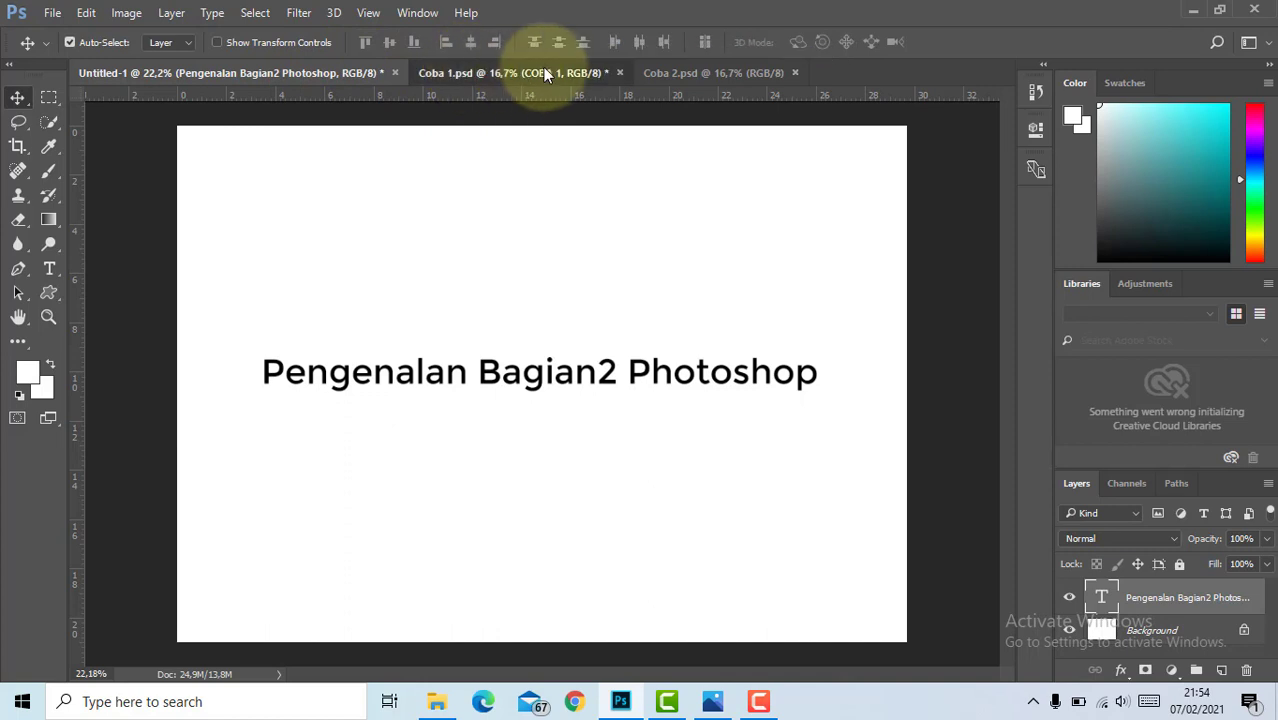
{"action": "left_click", "coordinate": [699, 73]}
{"action": "left_click", "coordinate": [289, 74]}
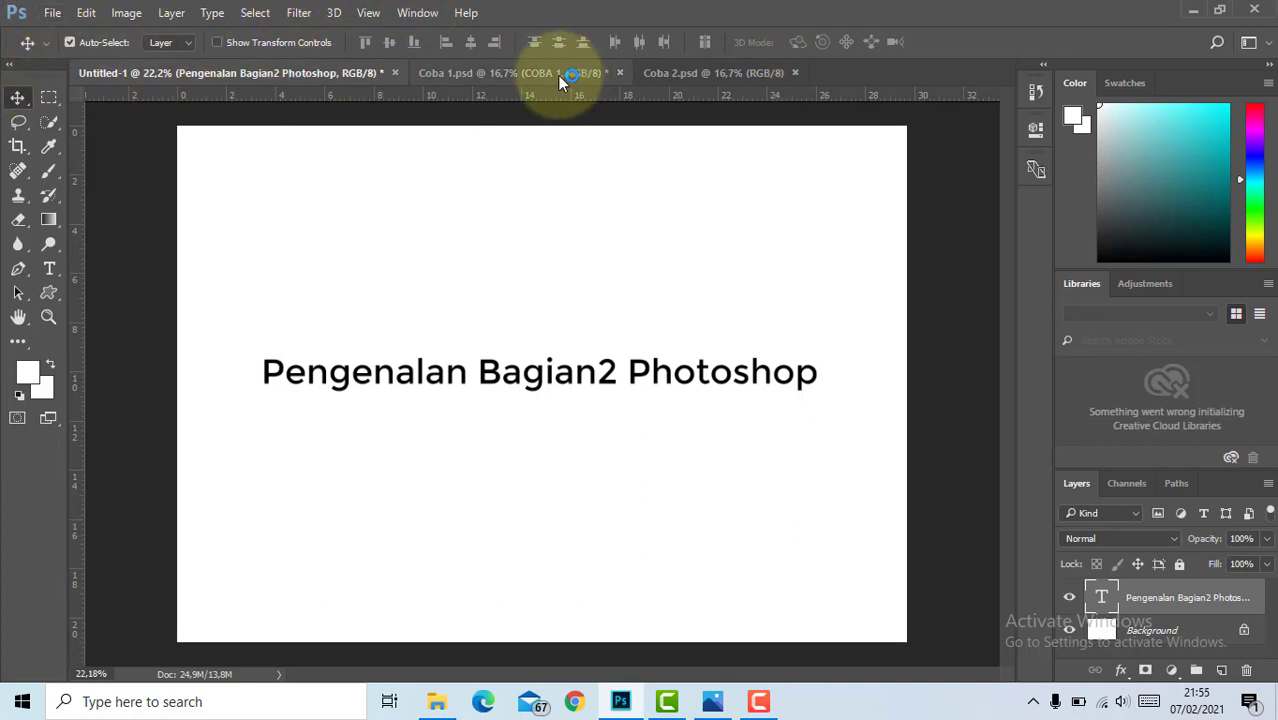
{"action": "left_click", "coordinate": [705, 74]}
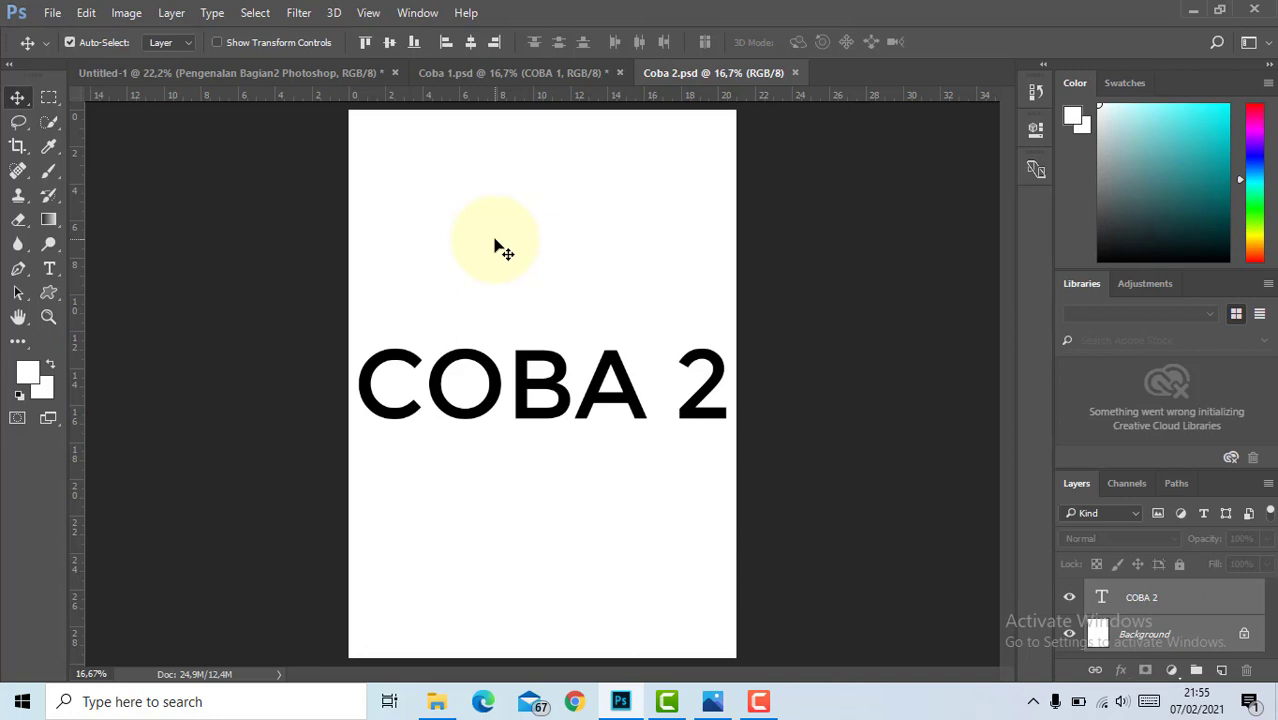
{"action": "left_click", "coordinate": [383, 72]}
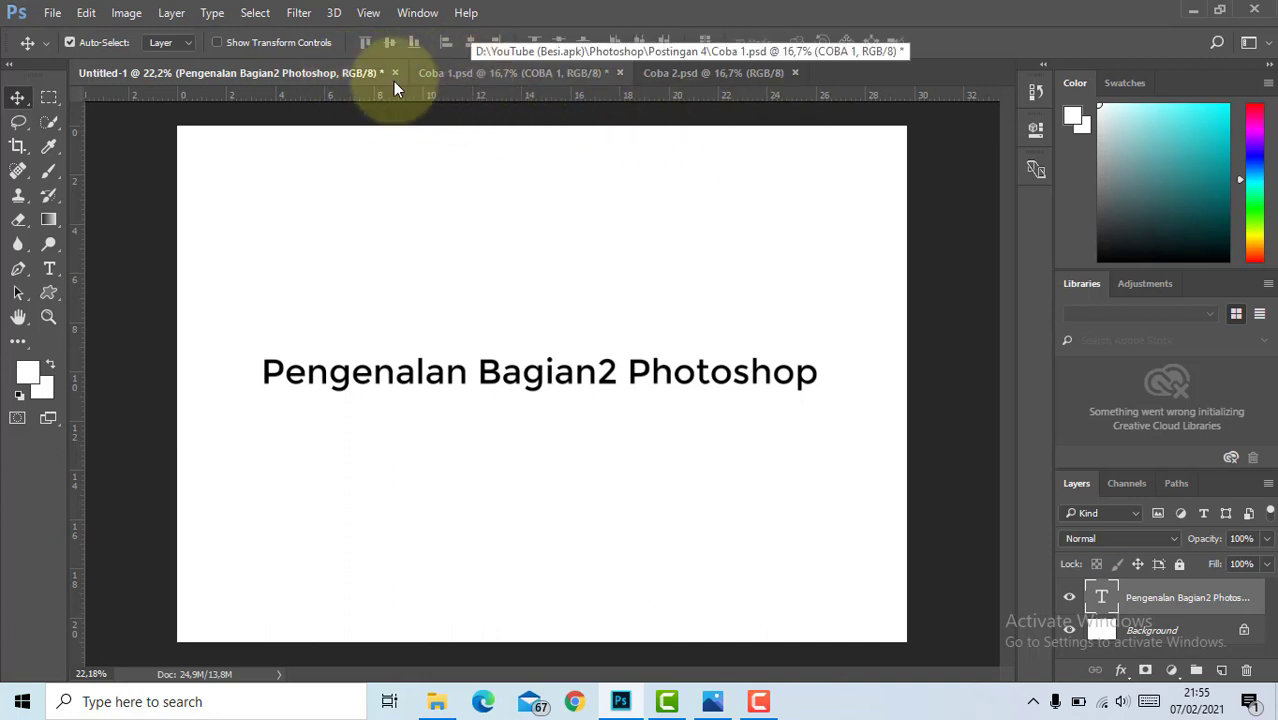
{"action": "left_click", "coordinate": [521, 72]}
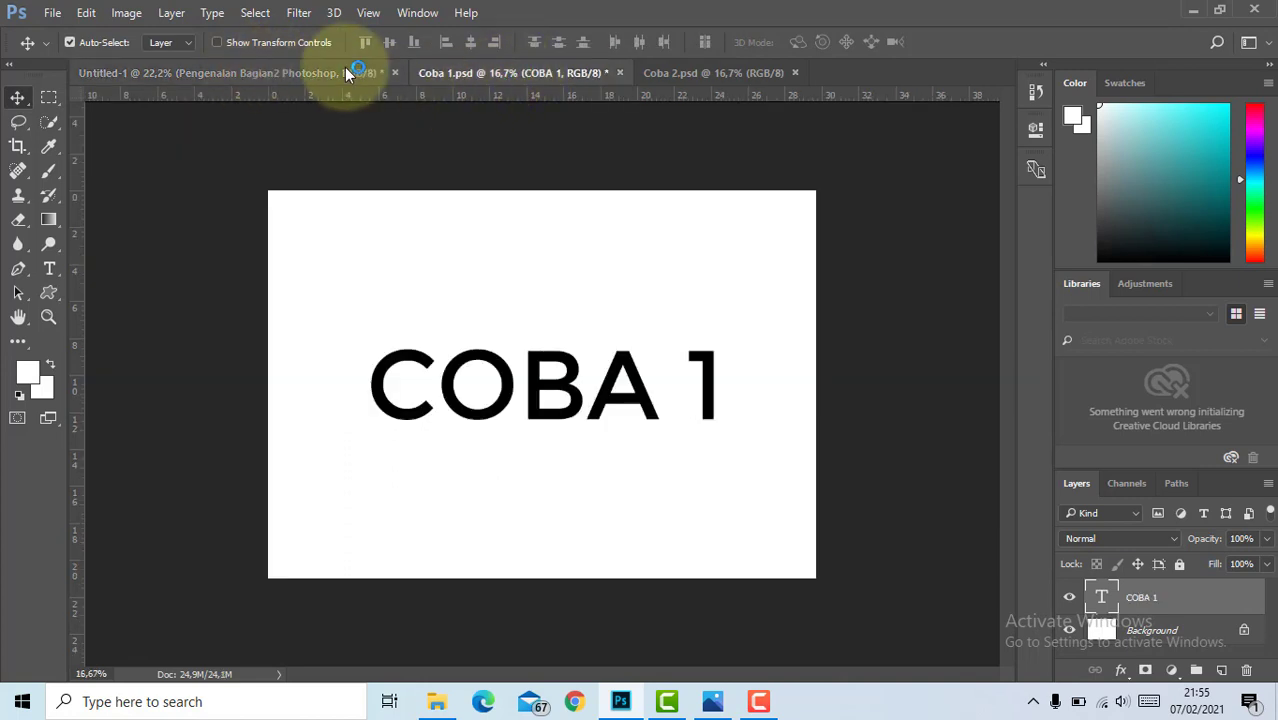
{"action": "left_click", "coordinate": [280, 75]}
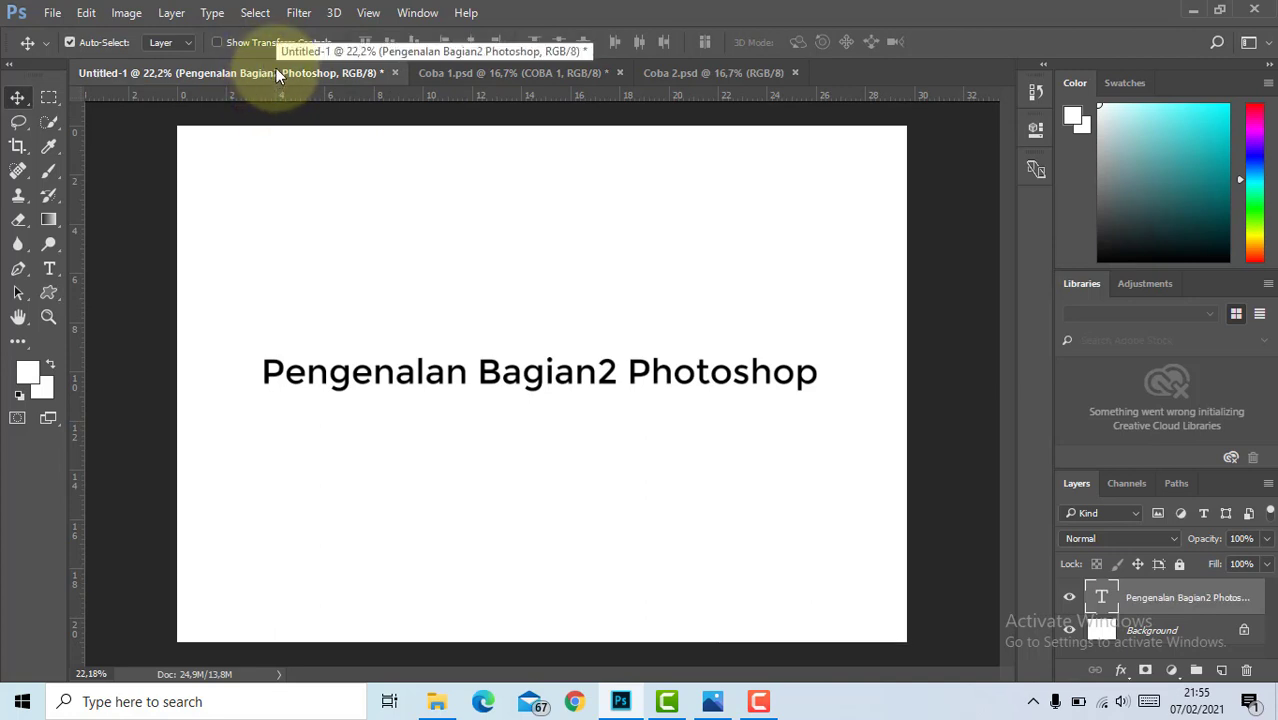
Float Untitled-1 and Coba 1 as separate windows, resizing and positioning them
{"action": "mouse_move", "coordinate": [277, 74]}
{"action": "left_mouse_down"}
{"action": "mouse_move", "coordinate": [319, 230]}
{"action": "mouse_move", "coordinate": [379, 306]}
{"action": "mouse_move", "coordinate": [740, 59]}
{"action": "left_mouse_up"}
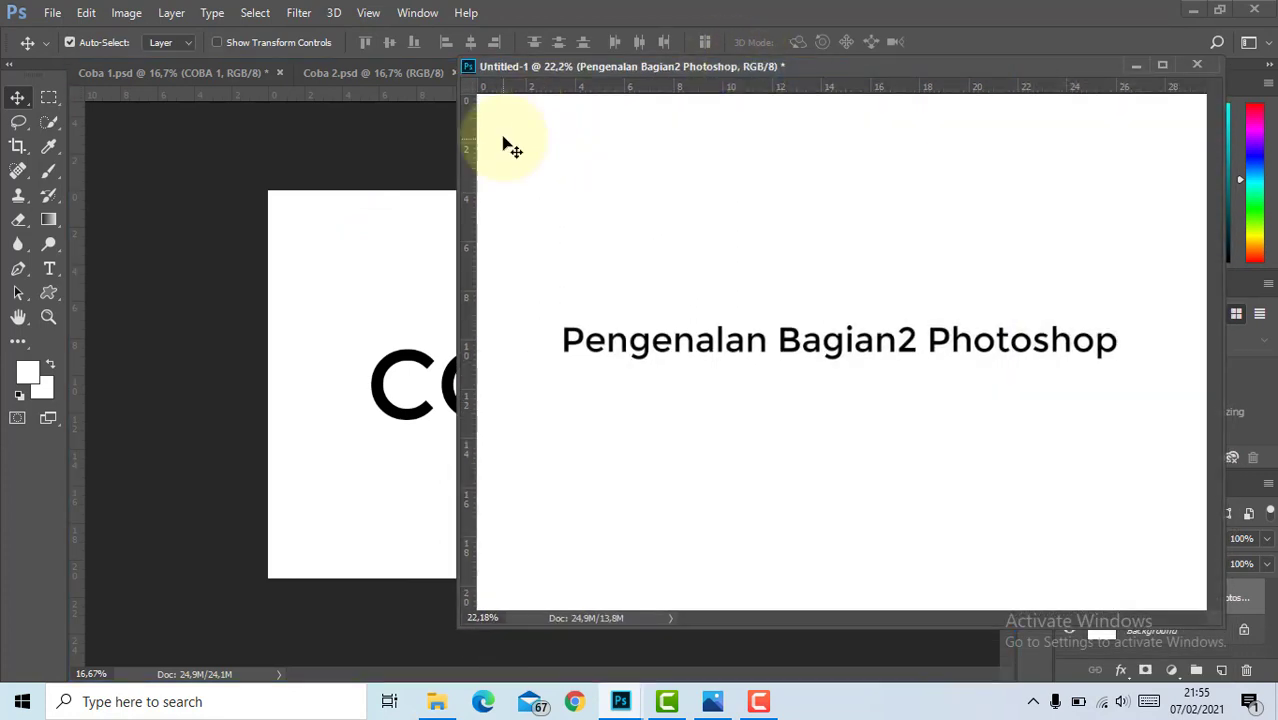
{"action": "left_click_drag", "start_coordinate": [456, 151], "coordinate": [730, 143]}
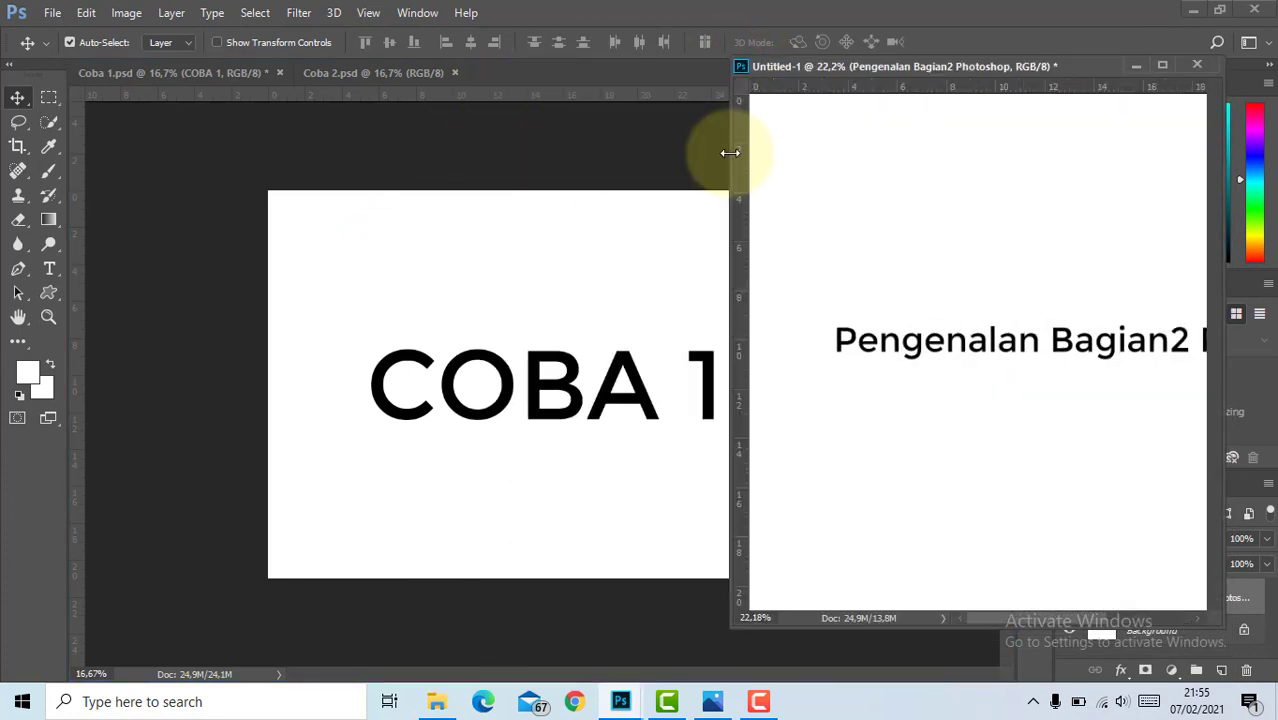
{"action": "left_click_drag", "start_coordinate": [162, 70], "coordinate": [362, 280]}
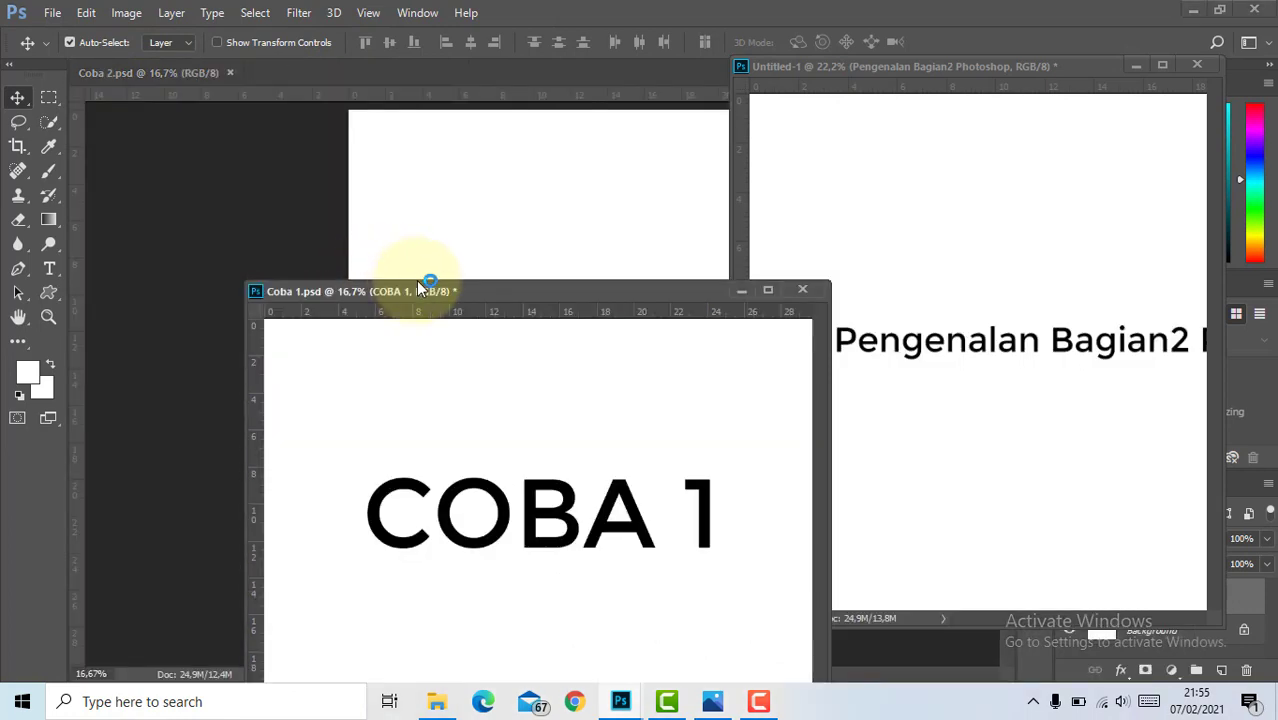
{"action": "left_click_drag", "start_coordinate": [454, 255], "coordinate": [364, 178]}
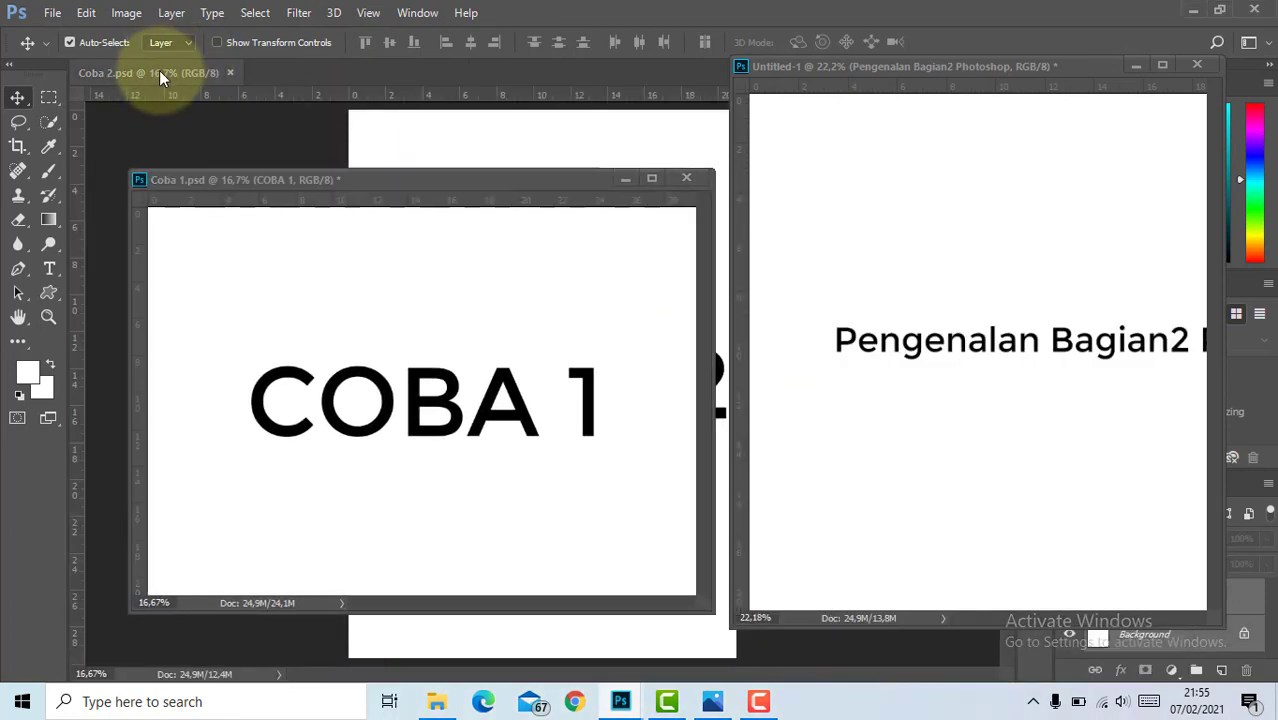
Float Coba 2, rearrange the windows, and dock Untitled-1 back into the tab bar
{"action": "mouse_move", "coordinate": [160, 69]}
{"action": "left_mouse_down"}
{"action": "mouse_move", "coordinate": [466, 140]}
{"action": "mouse_move", "coordinate": [488, 26]}
{"action": "mouse_move", "coordinate": [628, 53]}
{"action": "left_mouse_up"}
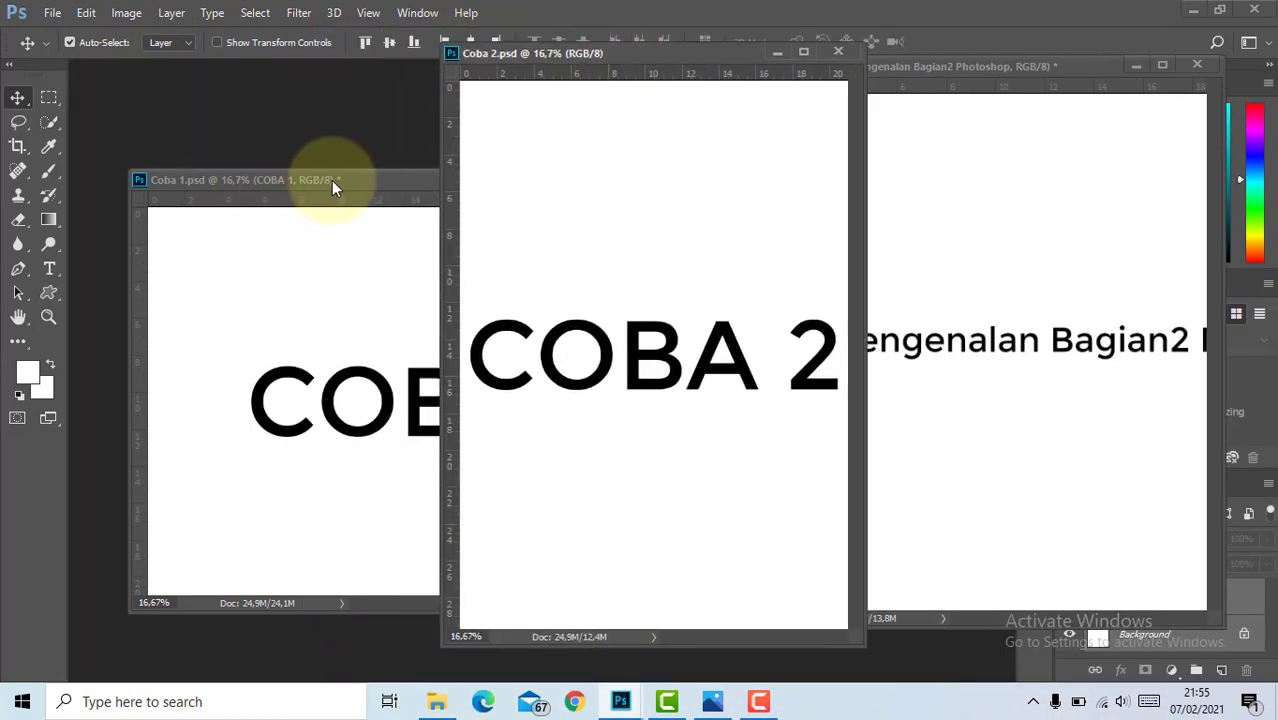
{"action": "left_click_drag", "start_coordinate": [384, 185], "coordinate": [321, 145]}
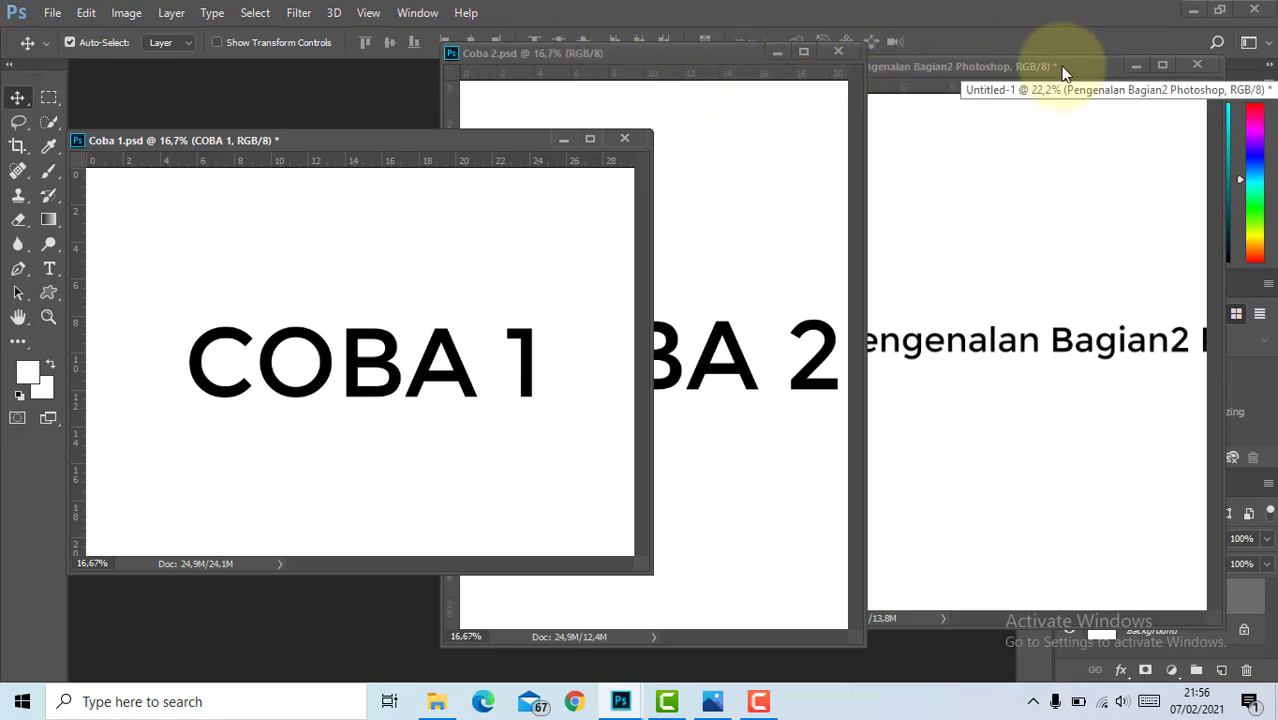
{"action": "left_click_drag", "start_coordinate": [1060, 66], "coordinate": [963, 116]}
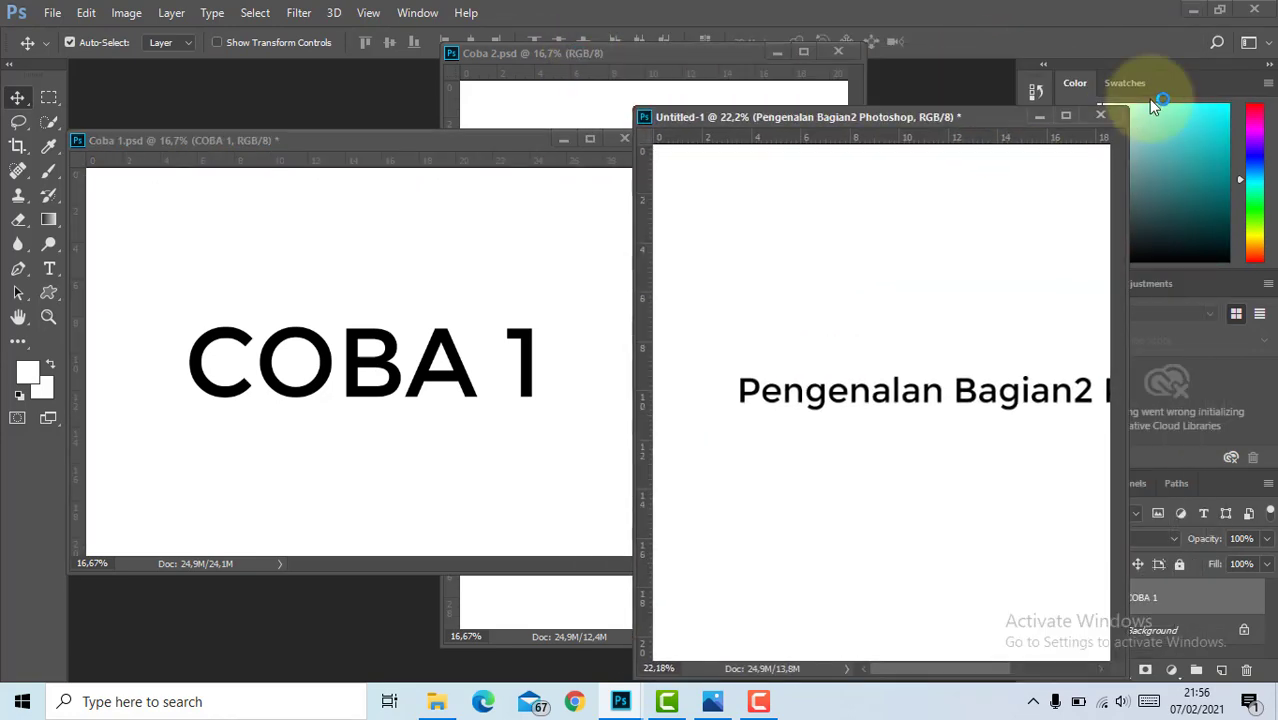
{"action": "mouse_move", "coordinate": [1150, 100]}
{"action": "left_mouse_down"}
{"action": "mouse_move", "coordinate": [463, 67]}
{"action": "mouse_move", "coordinate": [425, 51]}
{"action": "mouse_move", "coordinate": [394, 70]}
{"action": "left_mouse_up"}
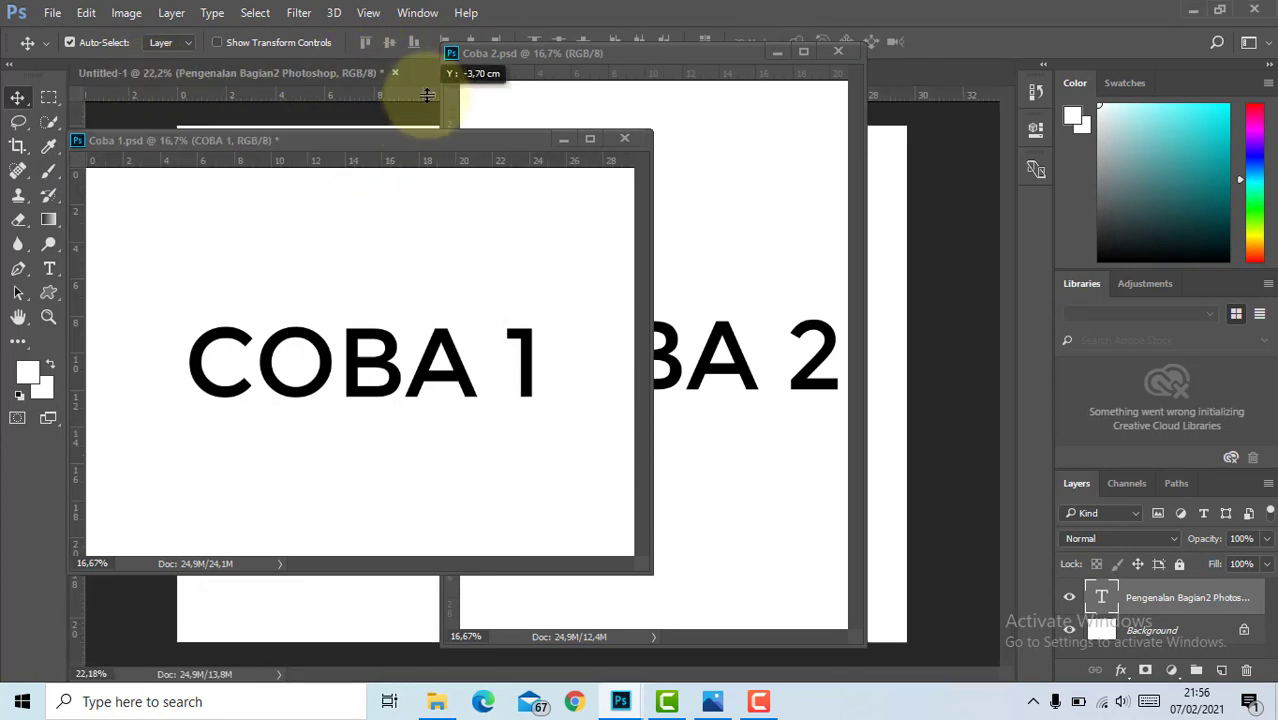
Dock the Coba 1 window back into the tab bar and switch to the Untitled-1 document
{"action": "left_click", "coordinate": [455, 140]}
{"action": "mouse_move", "coordinate": [455, 140]}
{"action": "left_mouse_down"}
{"action": "mouse_move", "coordinate": [470, 63]}
{"action": "mouse_move", "coordinate": [485, 57]}
{"action": "mouse_move", "coordinate": [483, 78]}
{"action": "mouse_move", "coordinate": [695, 47]}
{"action": "mouse_move", "coordinate": [779, 75]}
{"action": "left_mouse_up"}
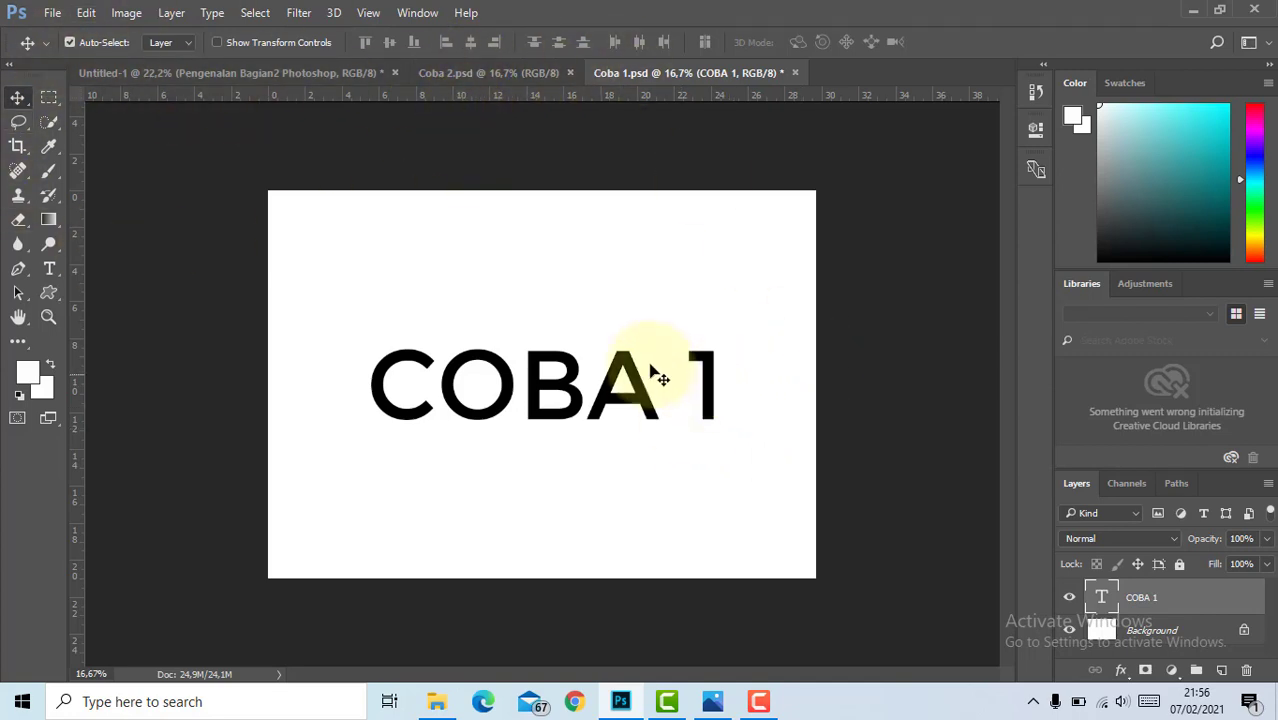
{"action": "left_click", "coordinate": [305, 74]}
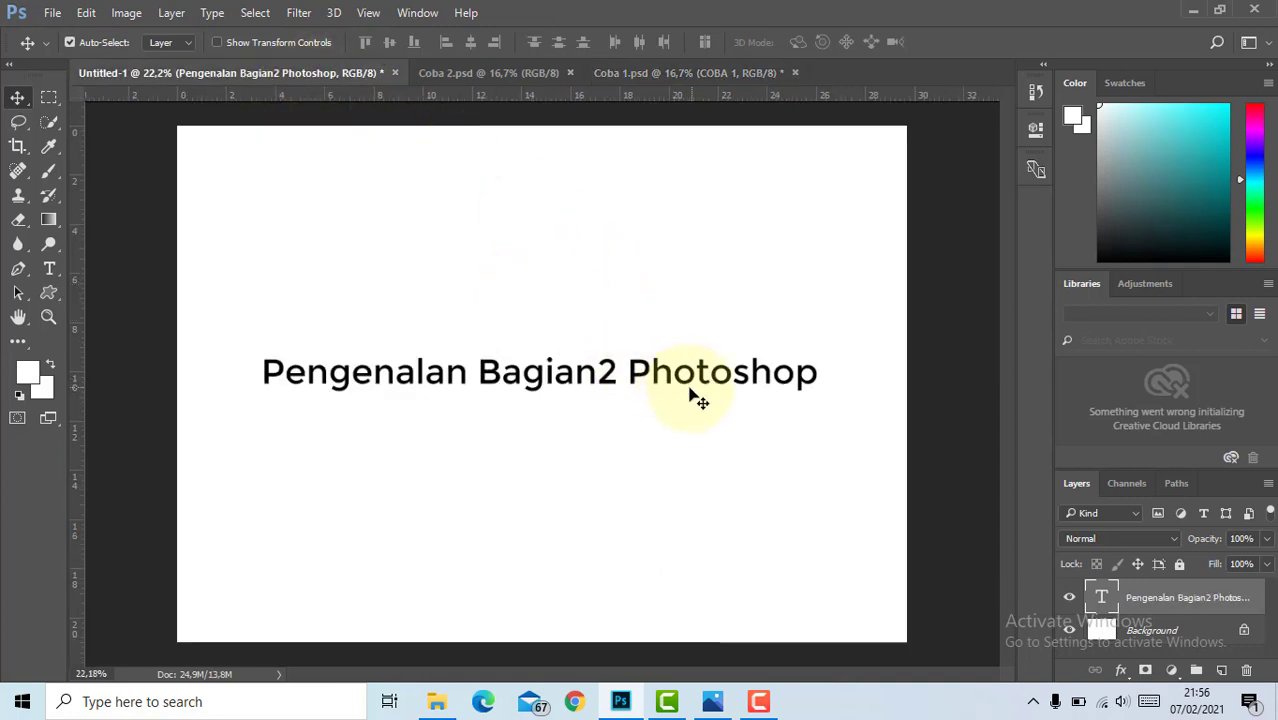